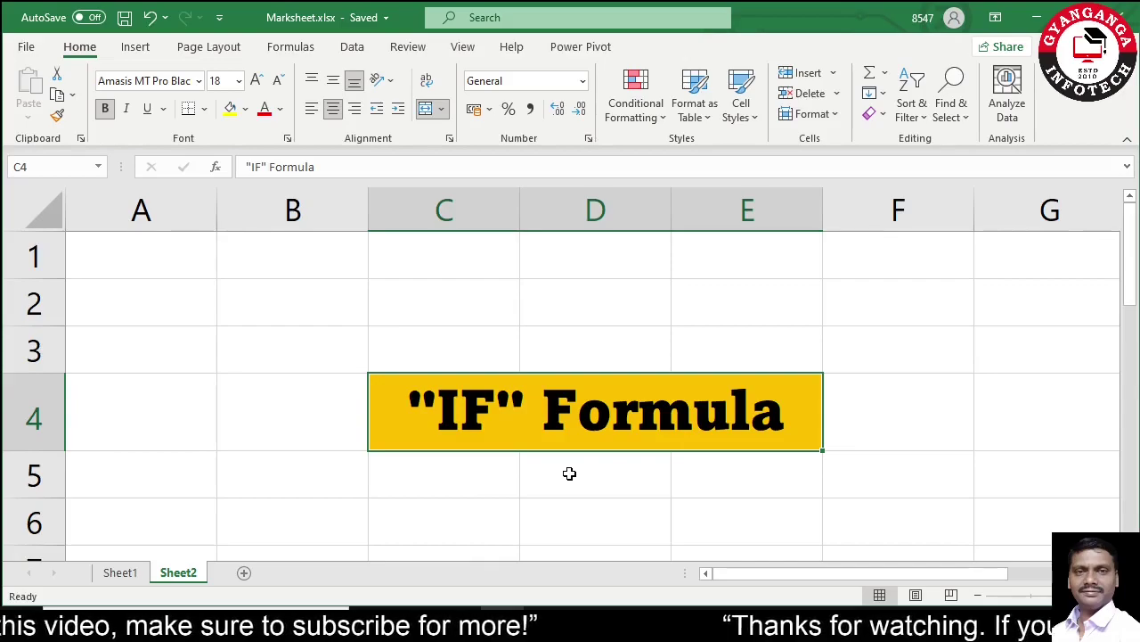
# - Leave the IF Formula title sheet and display Sheet1 with the ten-student marks table
pyautogui.click(569, 473)
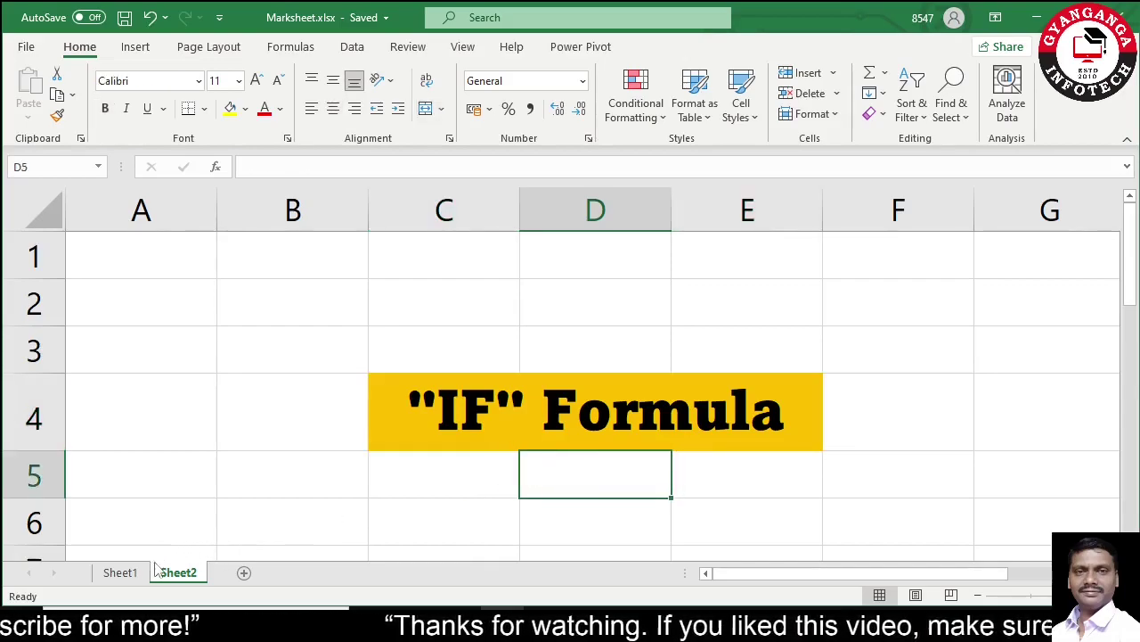
pyautogui.click(121, 572)
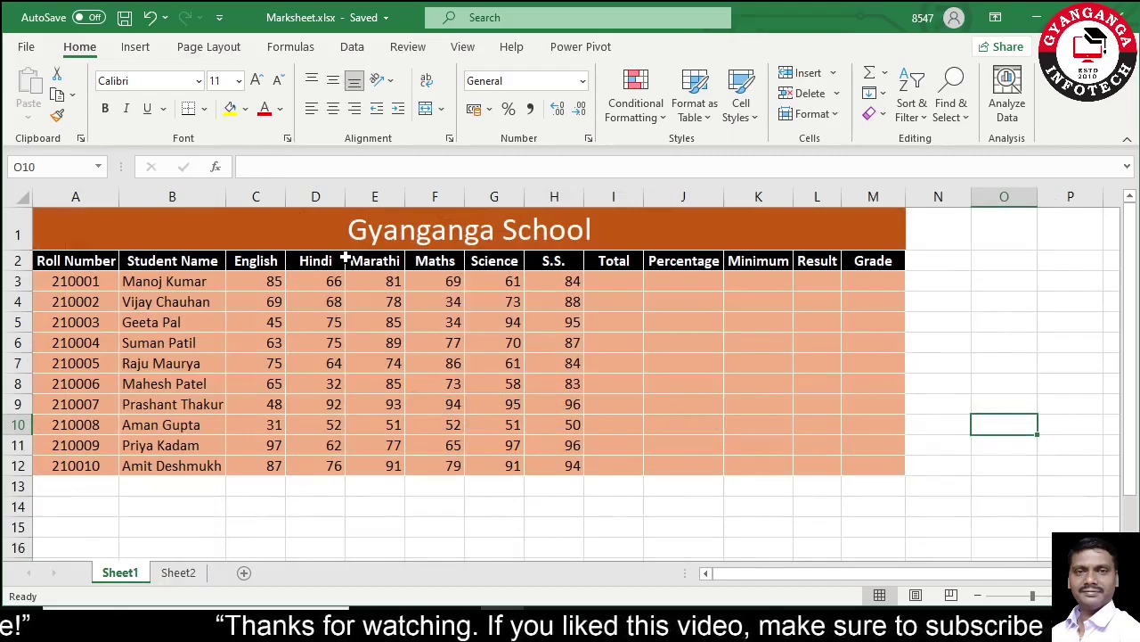
pyautogui.doubleClick(491, 321)
pyautogui.click(928, 306)
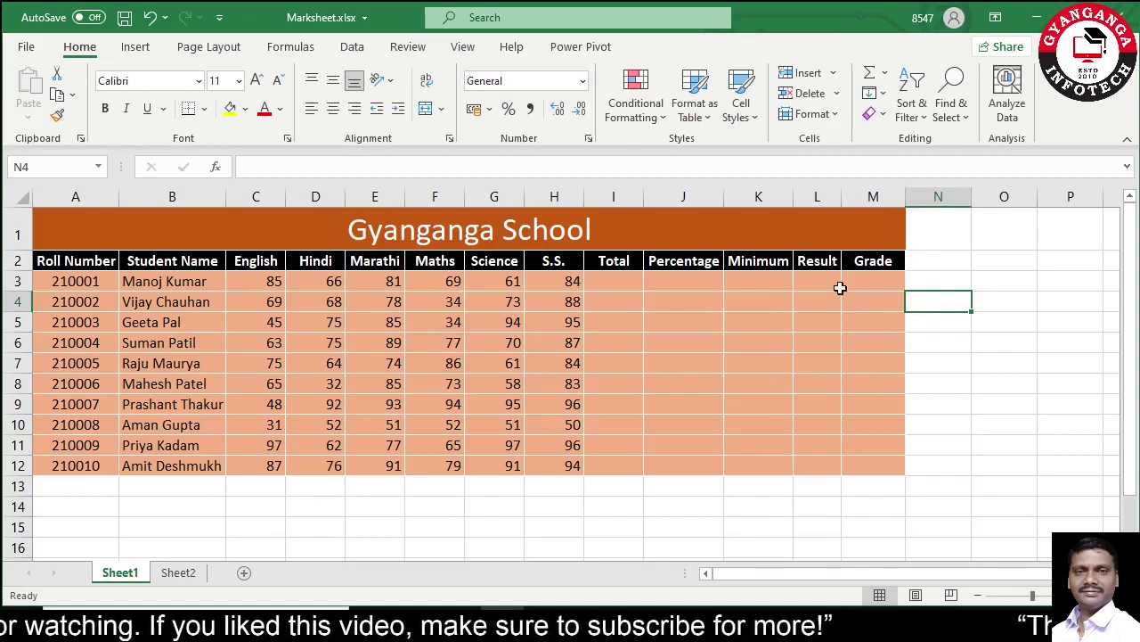
pyautogui.moveTo(818, 260); pyautogui.dragTo(843, 461)
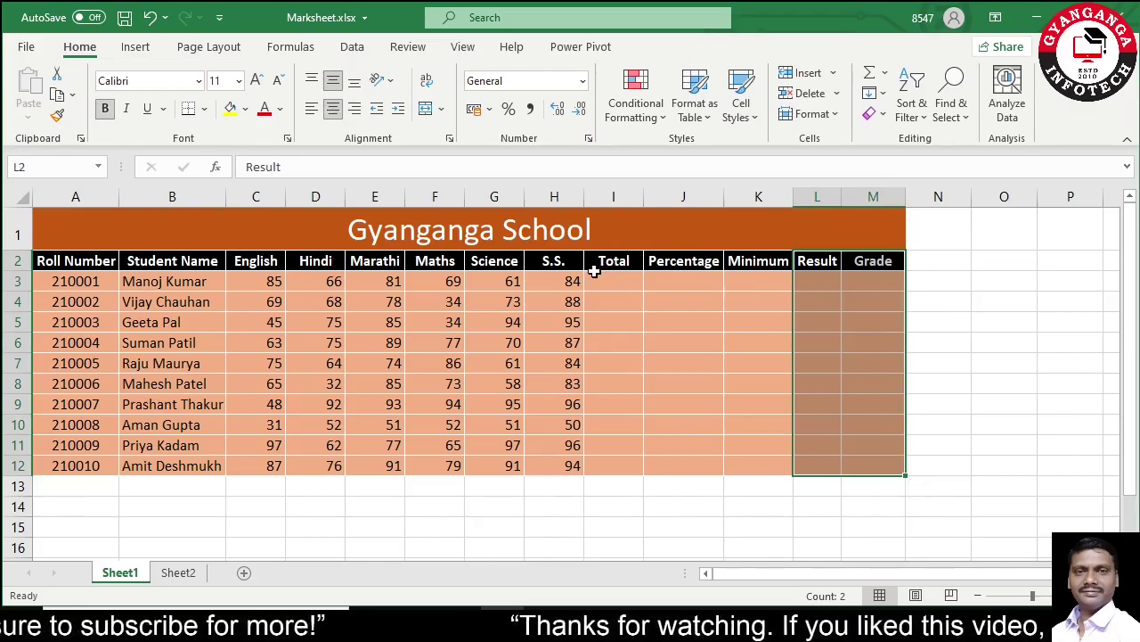
pyautogui.moveTo(604, 259)
pyautogui.mouseDown()
pyautogui.moveTo(751, 365)
pyautogui.moveTo(735, 461)
pyautogui.mouseUp()
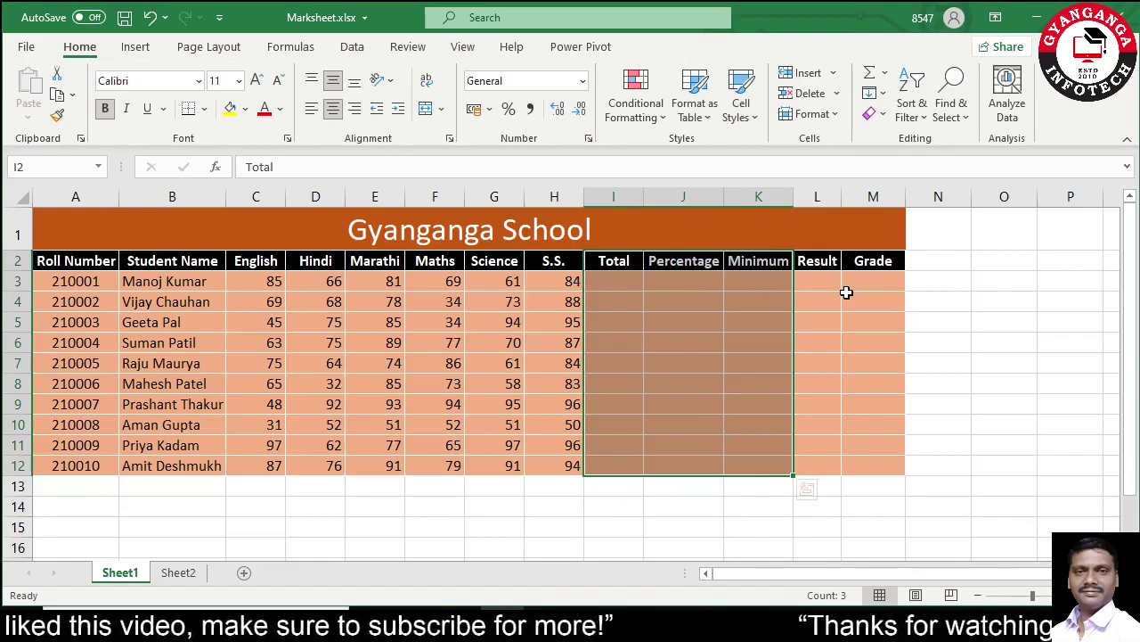
pyautogui.click(834, 298)
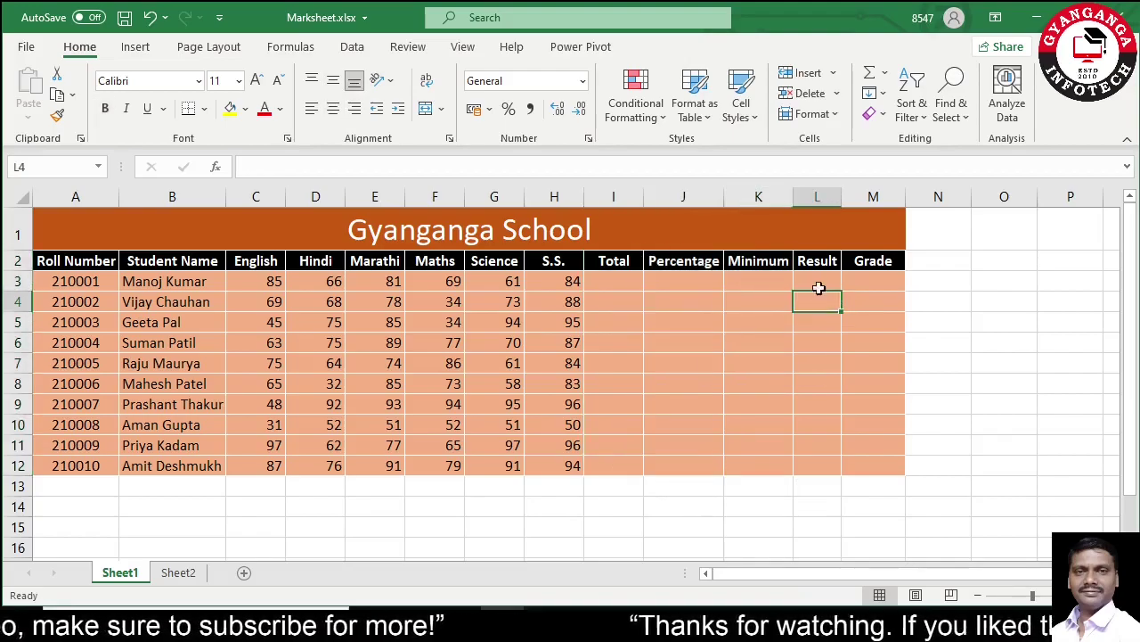
# - Enter =SUM(C3:H3) in I3 and fill it down, giving totals from 446 to 518
pyautogui.click(607, 284)
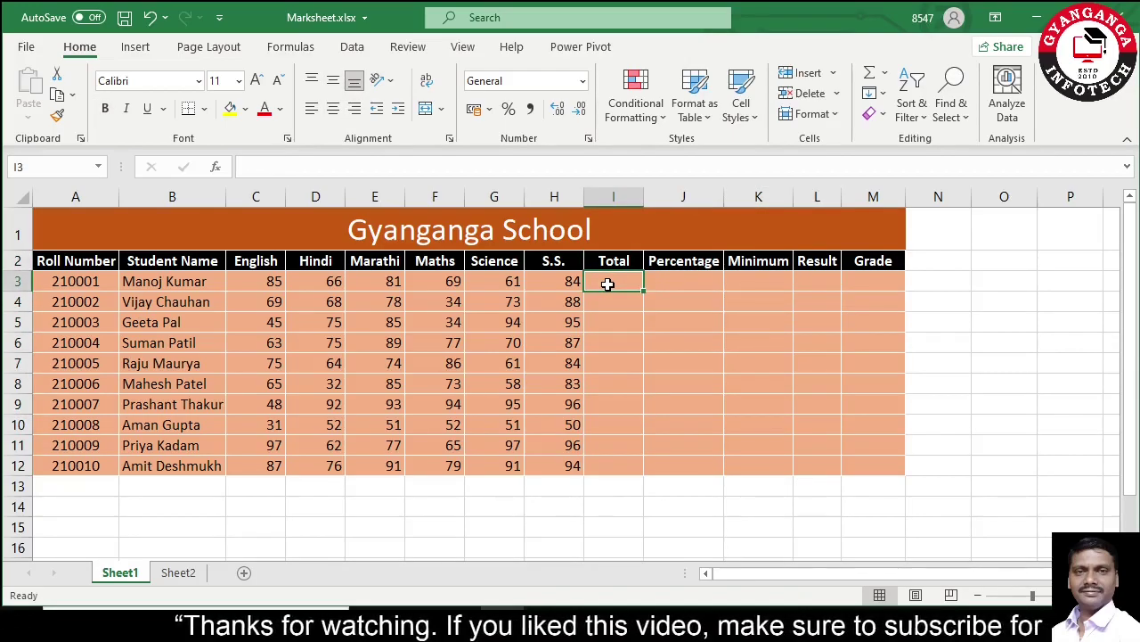
pyautogui.write('=')
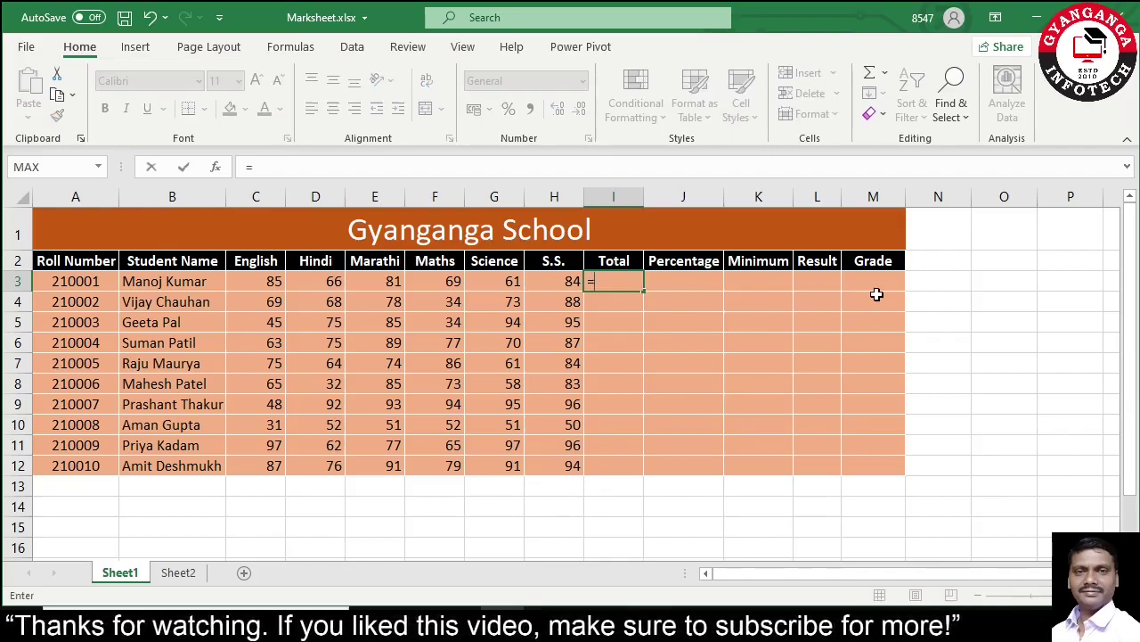
pyautogui.write('sum')
pyautogui.press('Tab')
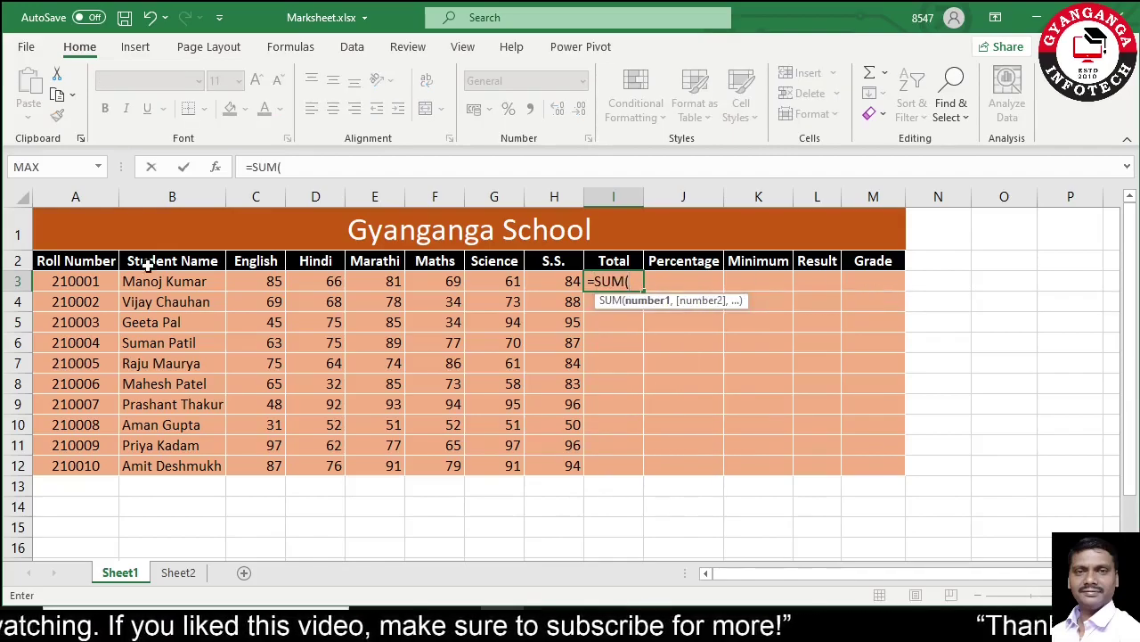
pyautogui.moveTo(253, 281); pyautogui.dragTo(567, 281)
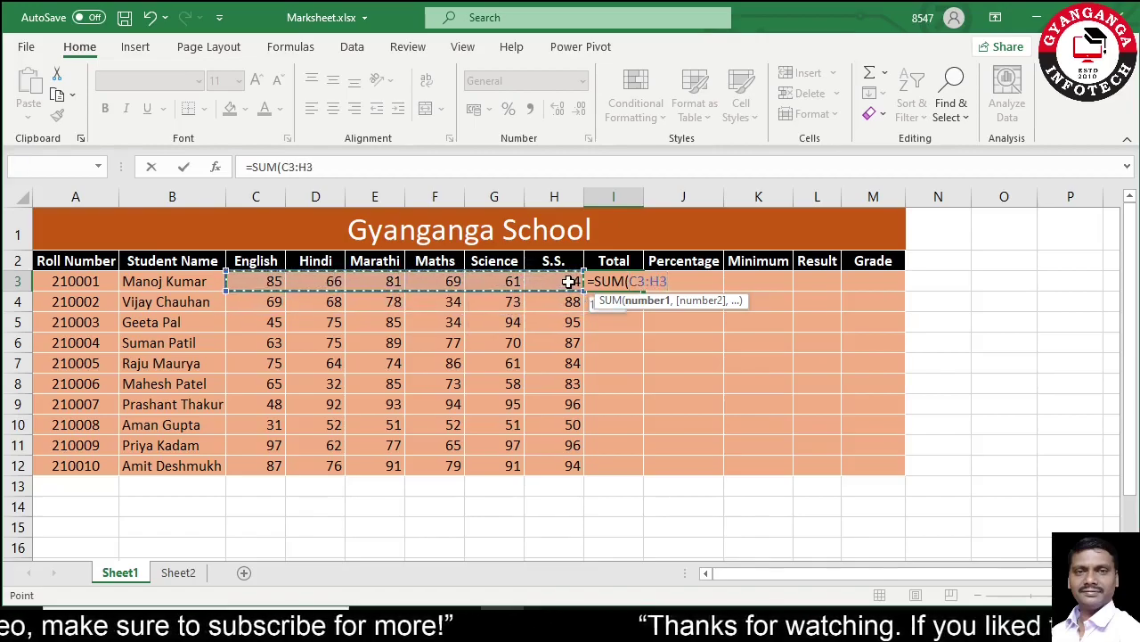
pyautogui.write(')')
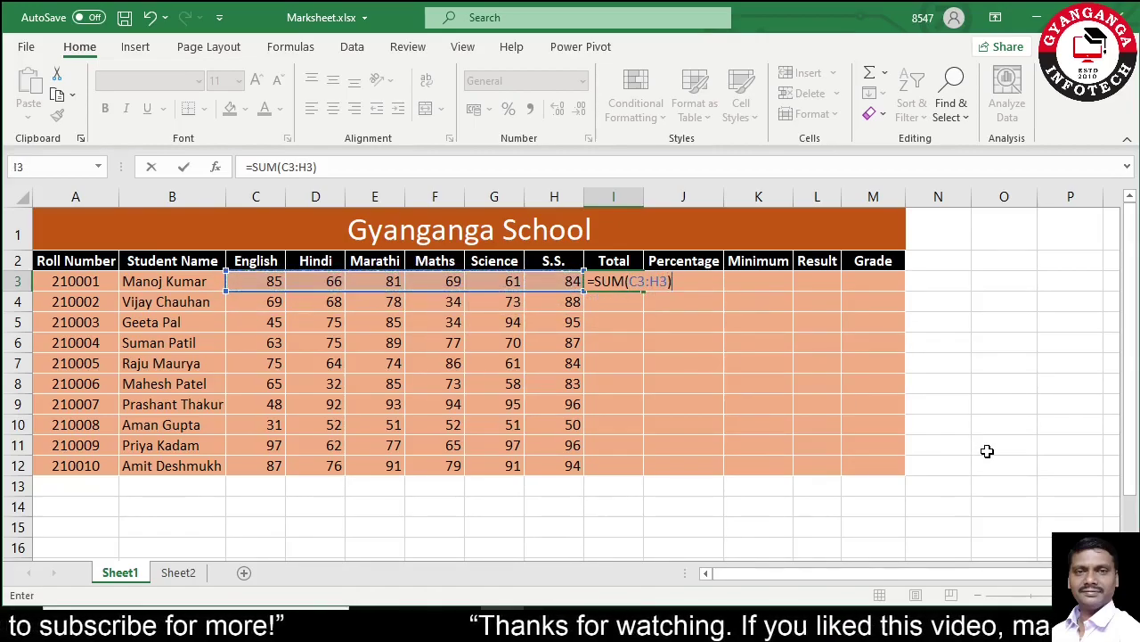
pyautogui.press('Return')
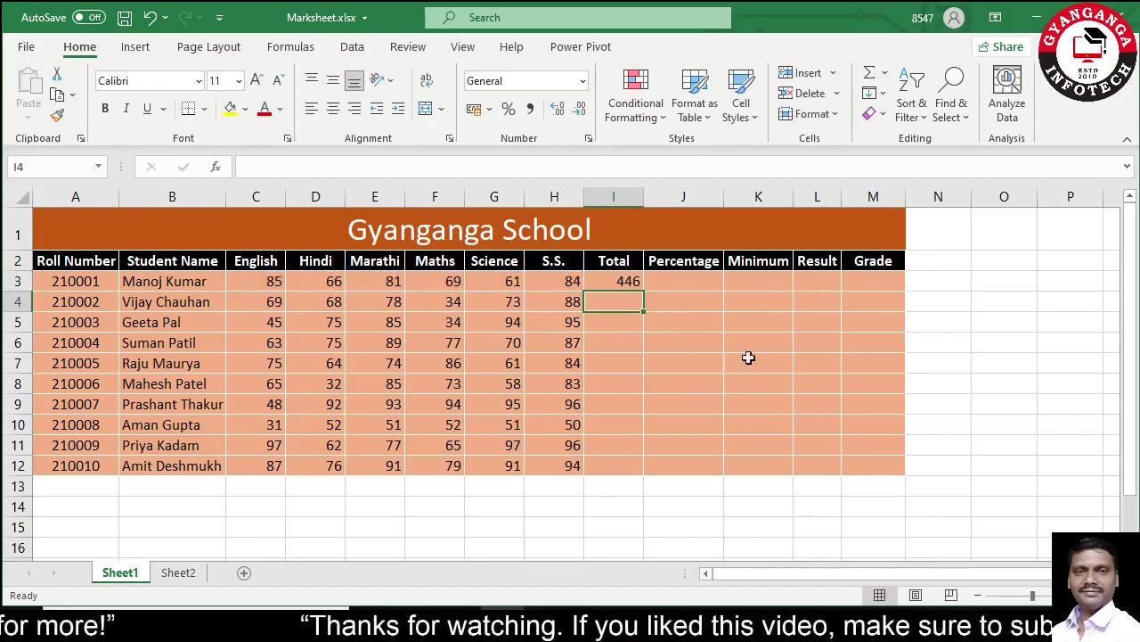
pyautogui.click(625, 279)
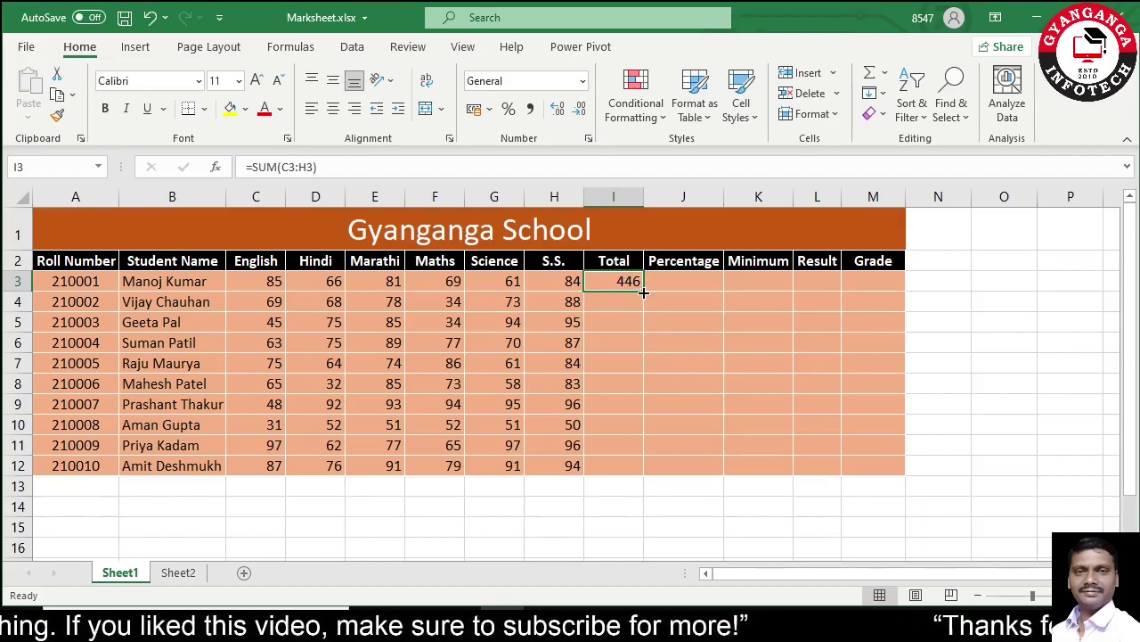
pyautogui.doubleClick(642, 292)
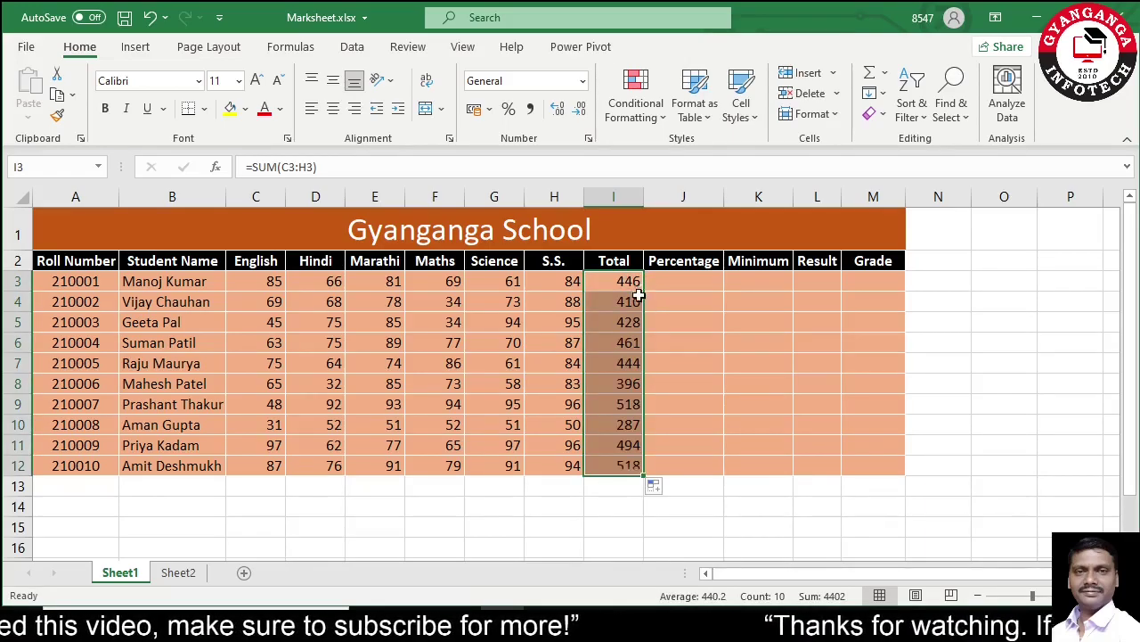
# - Enter =I3/600 in J3 for the first student's percentage
pyautogui.click(696, 279)
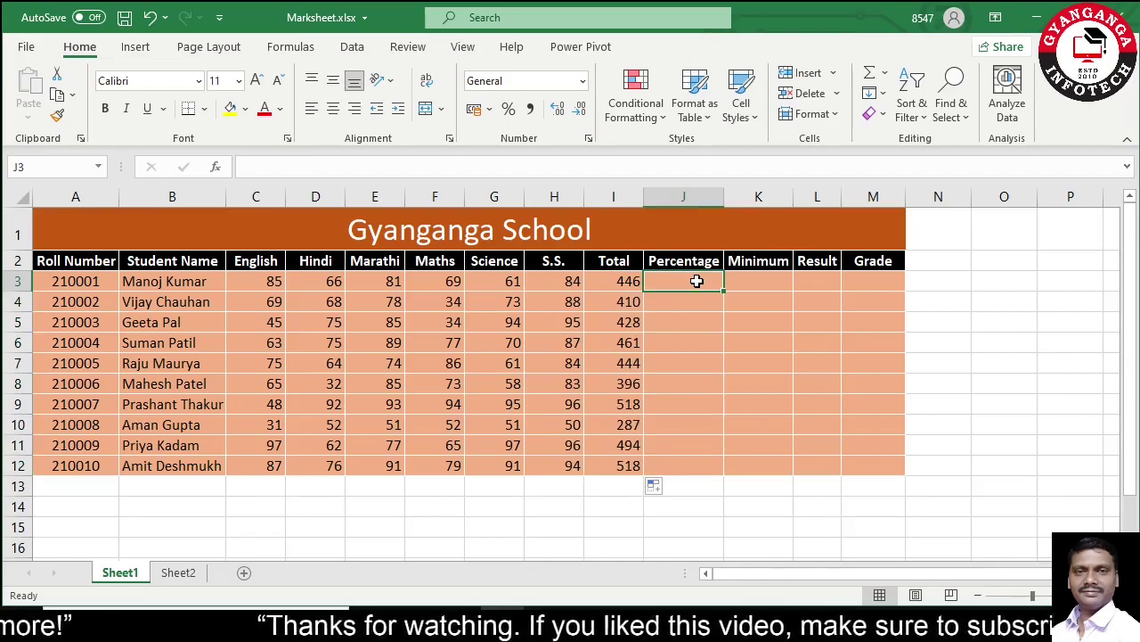
pyautogui.write('=')
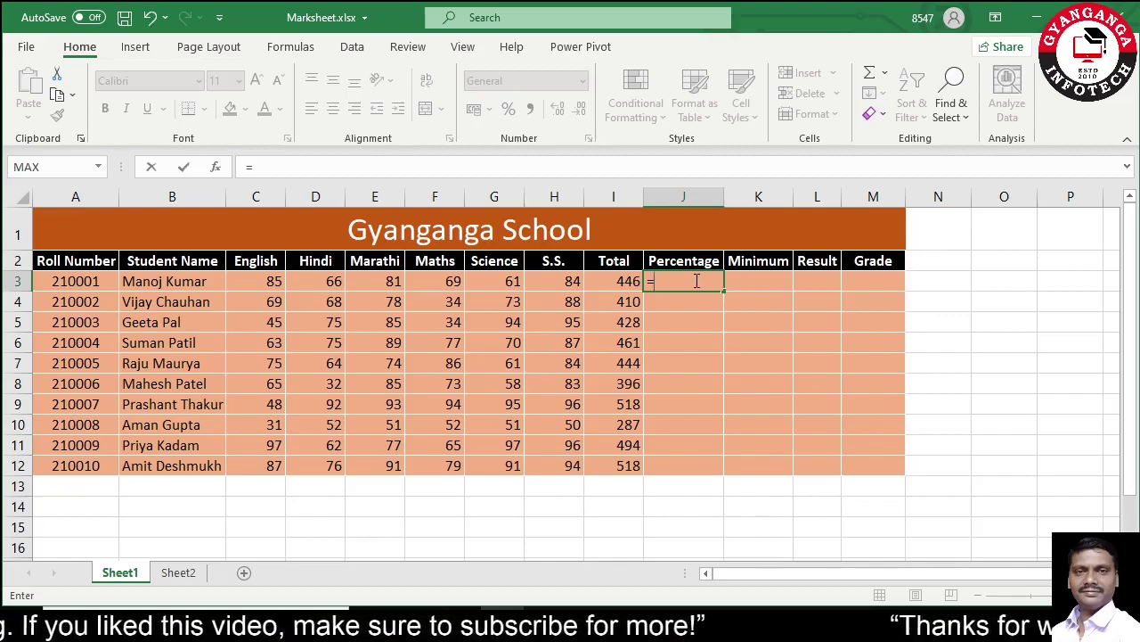
pyautogui.click(624, 281)
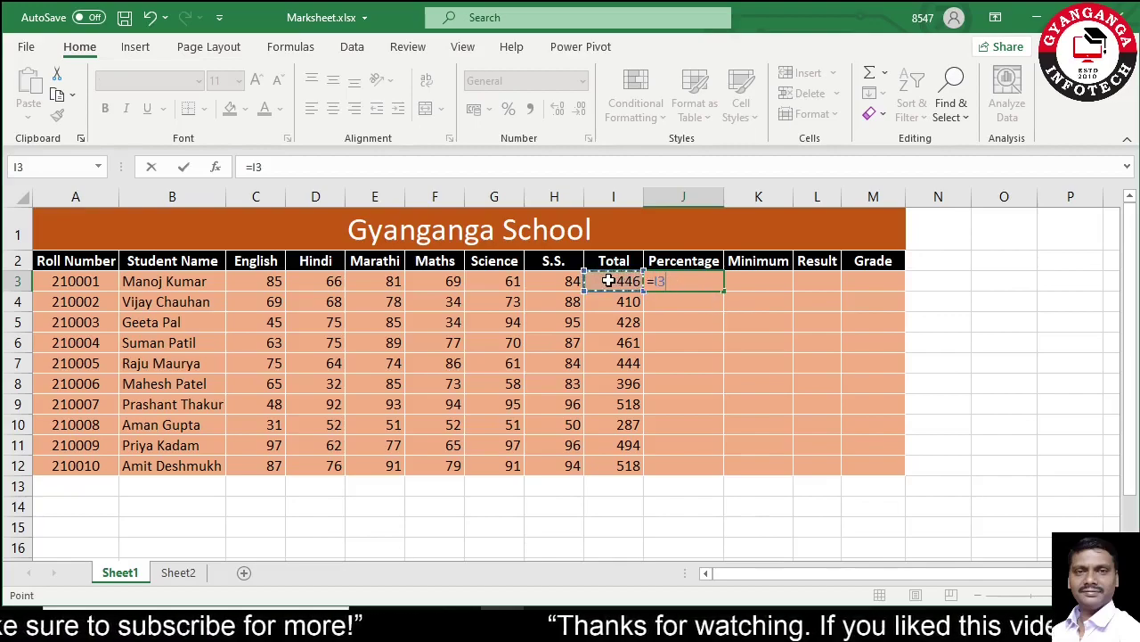
pyautogui.write('/')
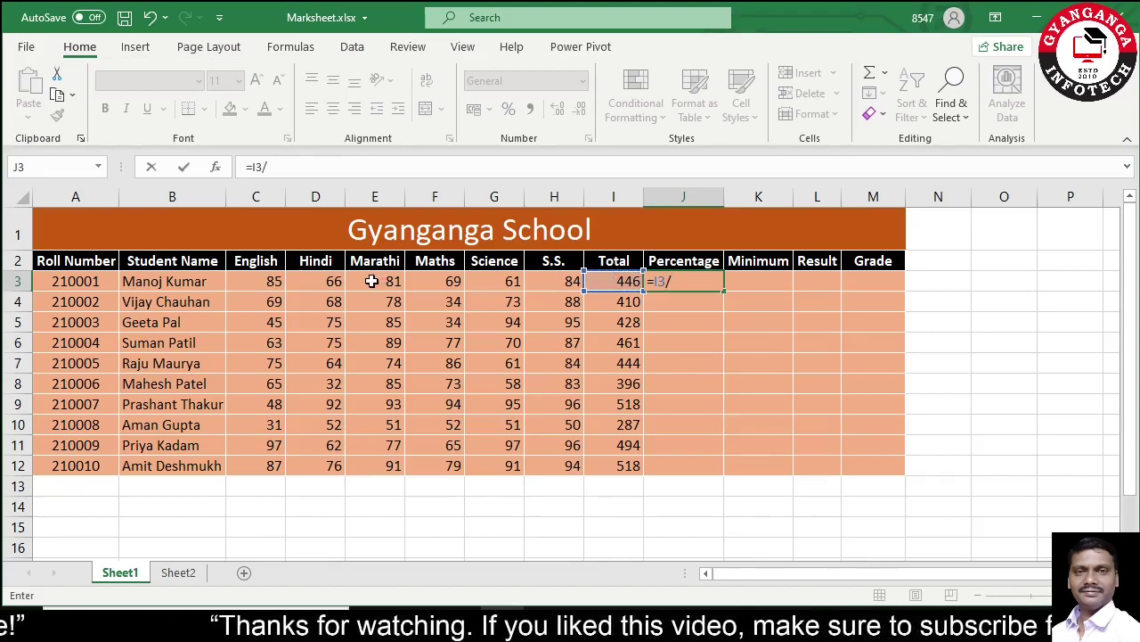
pyautogui.write('60')
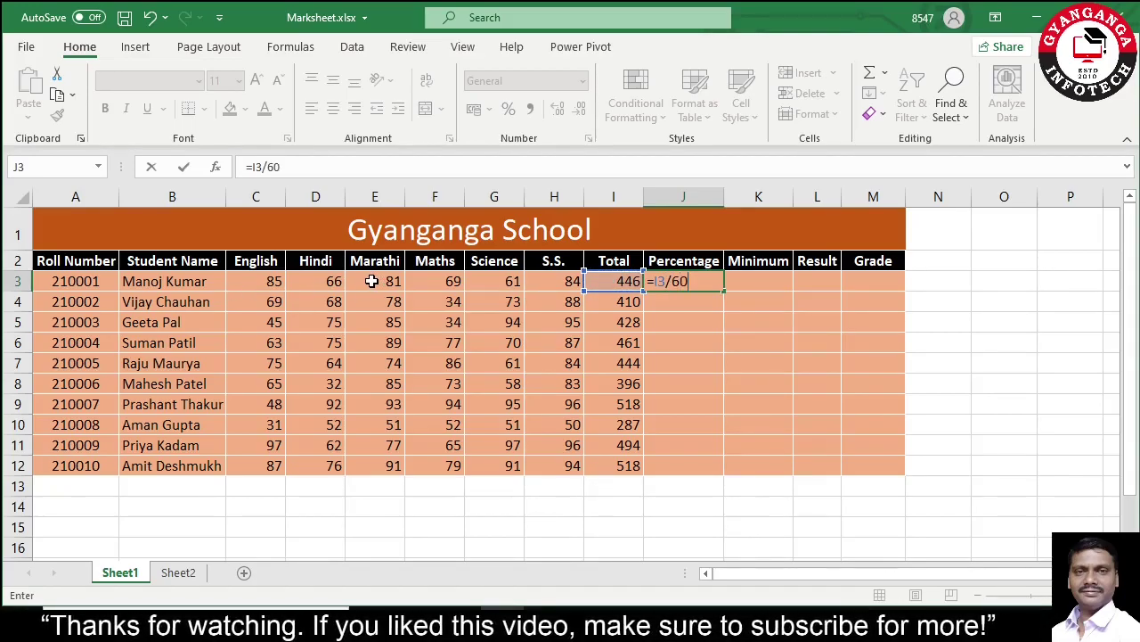
pyautogui.write('0')
pyautogui.press('Return')
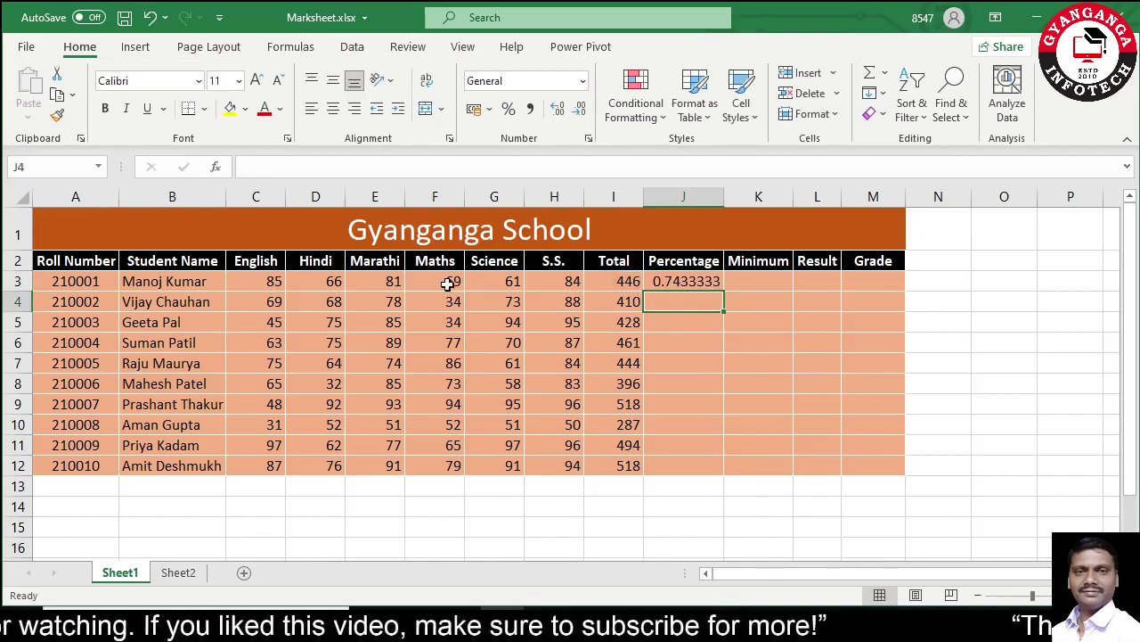
# - Format J3 as a percentage with two decimals and fill it down to every student
pyautogui.click(702, 282)
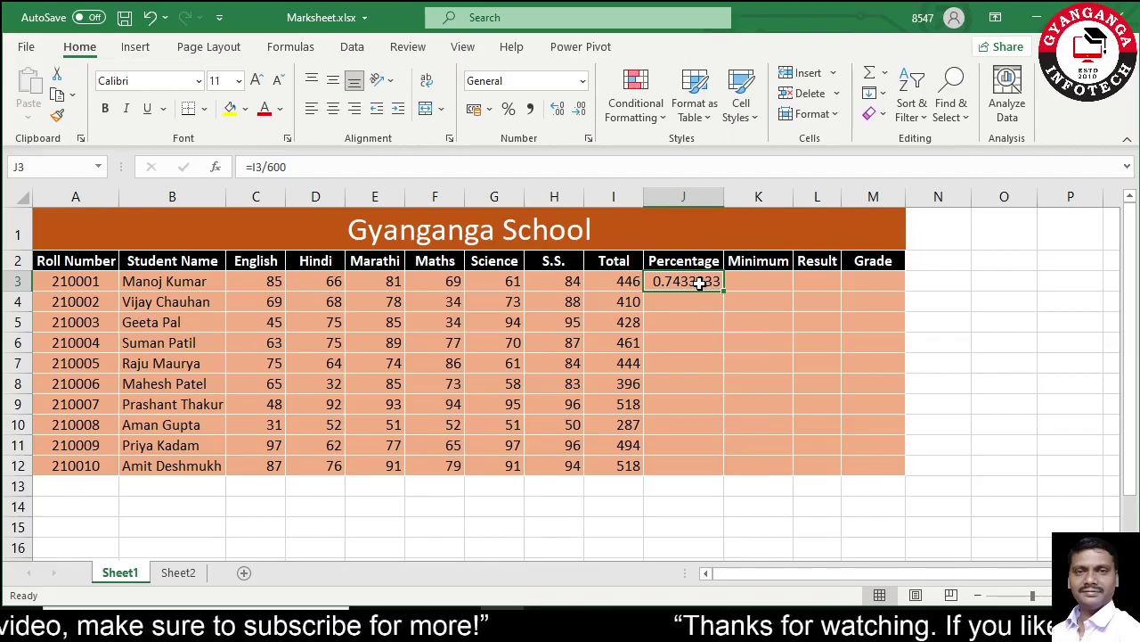
pyautogui.click(508, 111)
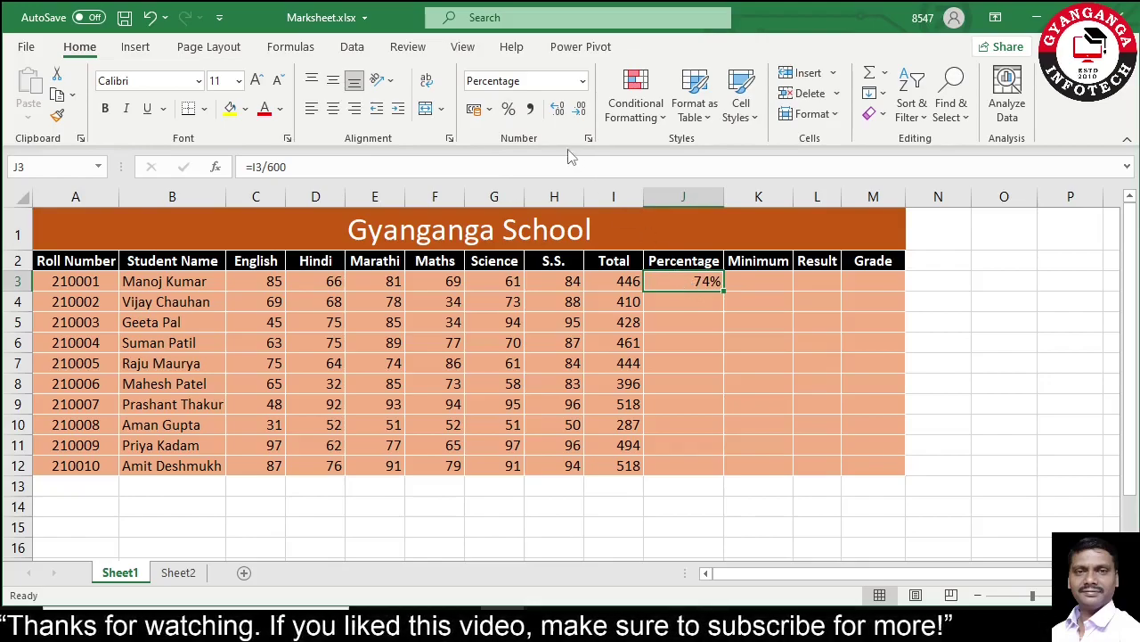
pyautogui.click(558, 109)
pyautogui.click(558, 109)
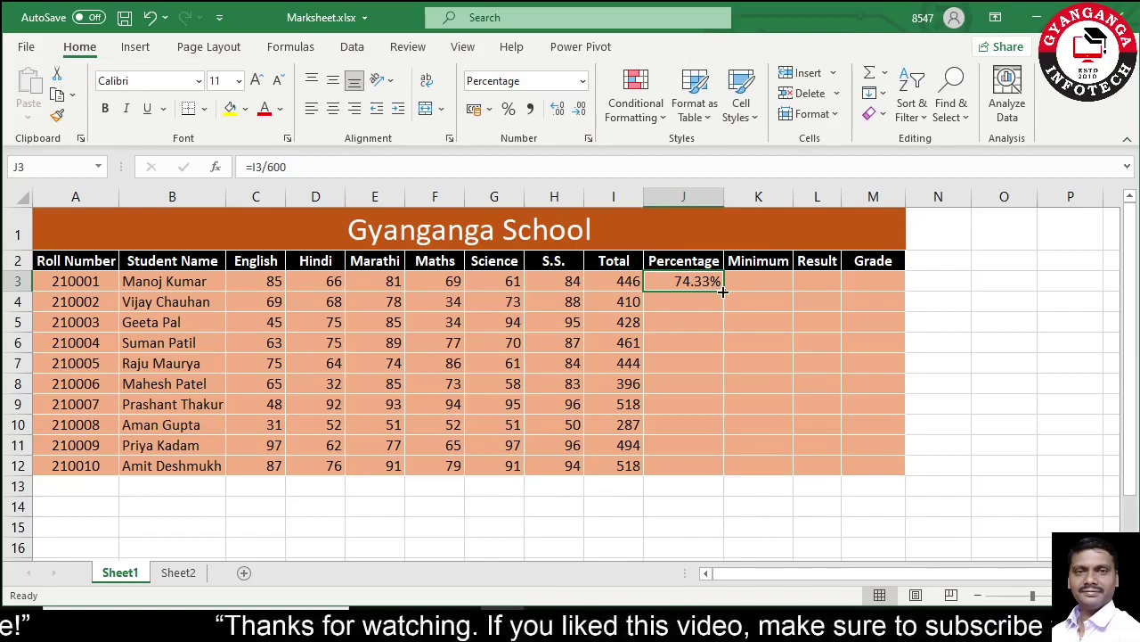
pyautogui.doubleClick(724, 291)
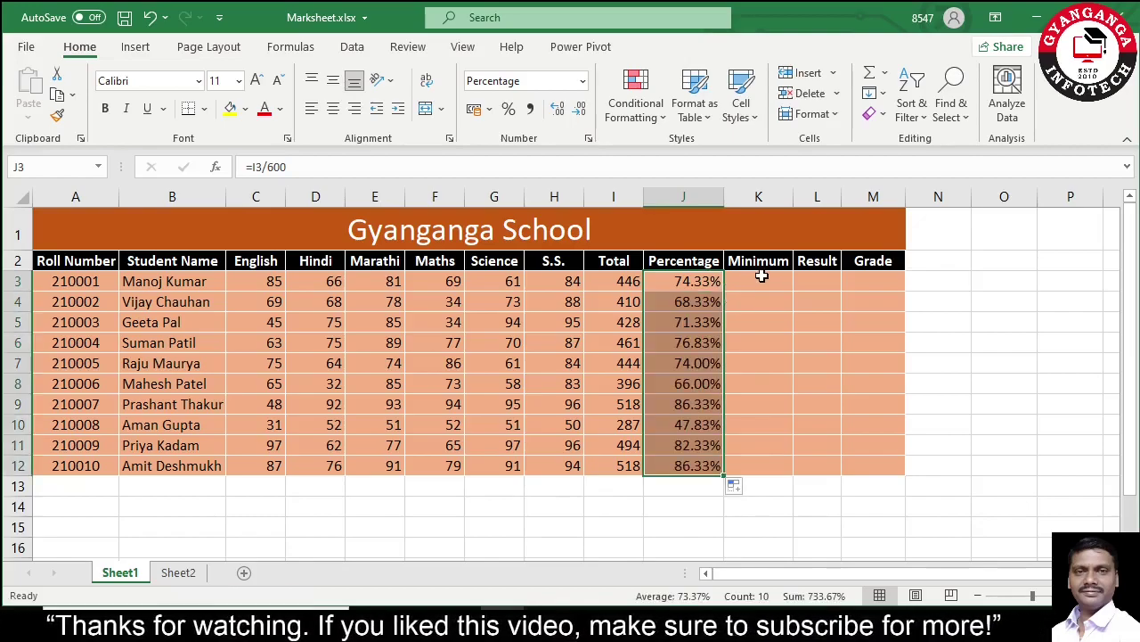
# - Enter =MIN(C3:H3) in K3 and fill it down to K12, giving minimums from 61 to 76
pyautogui.click(760, 282)
pyautogui.write('=')
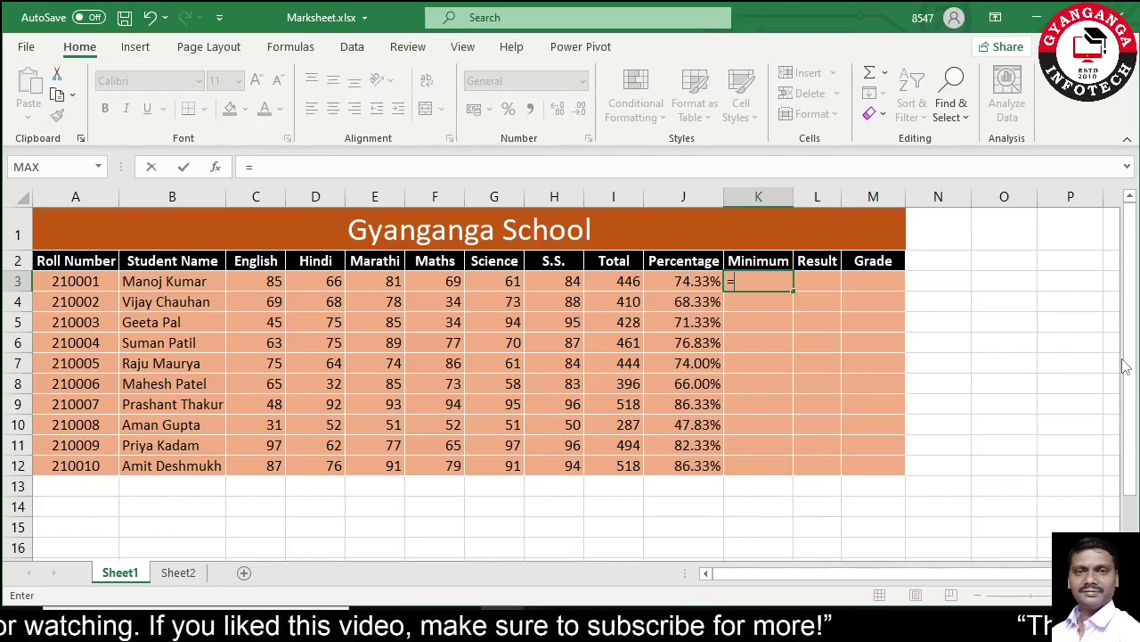
pyautogui.write('min')
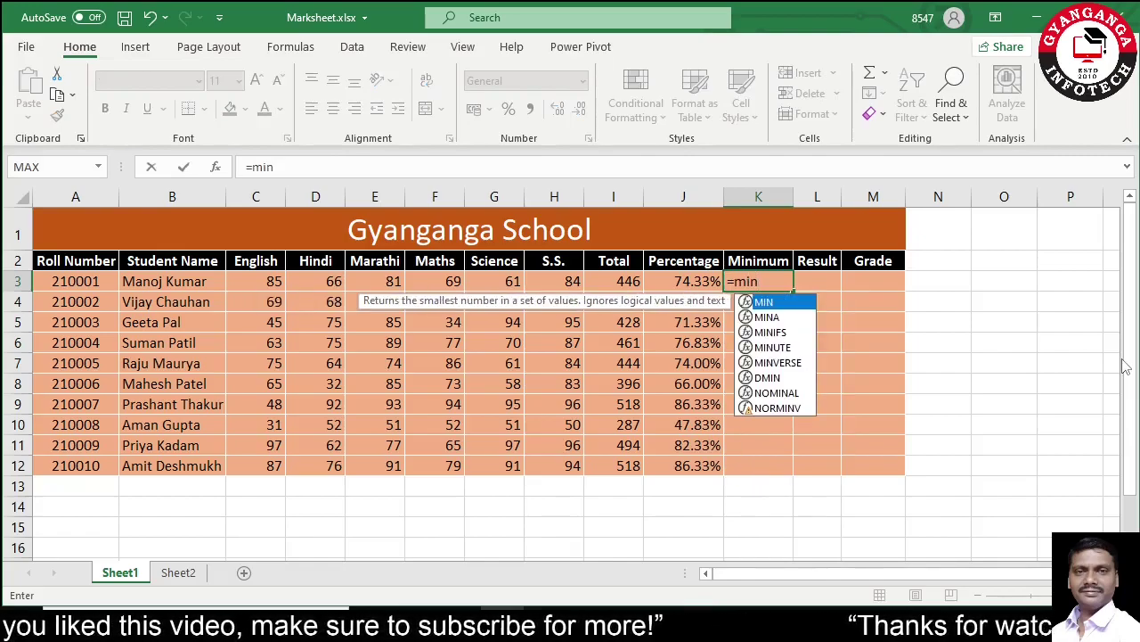
pyautogui.press('Tab')
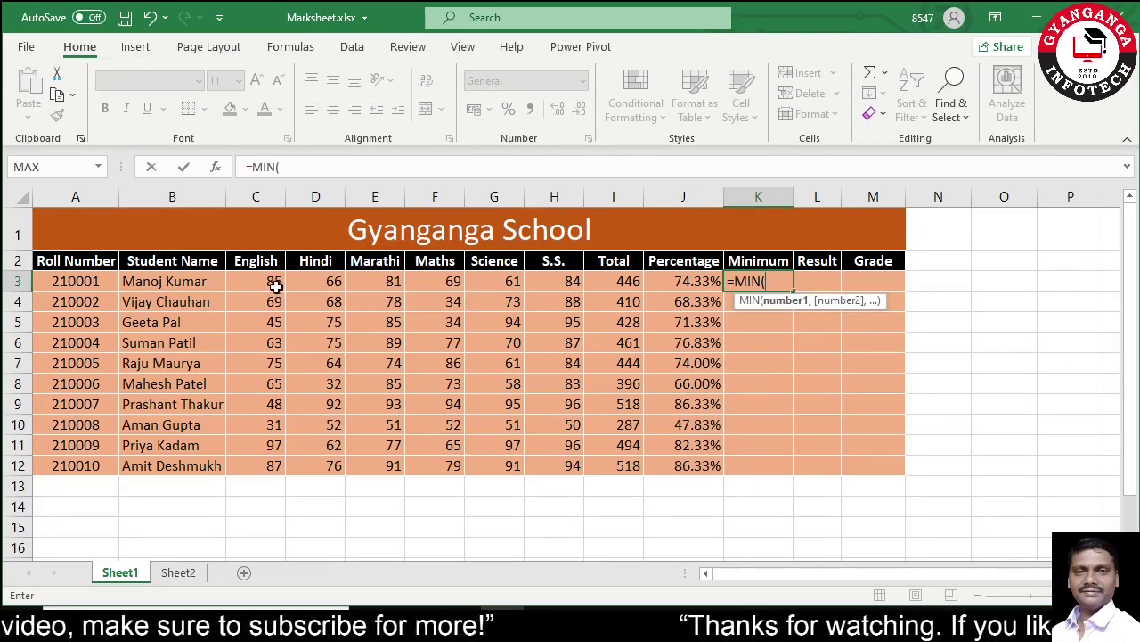
pyautogui.click(273, 283)
pyautogui.moveTo(273, 283); pyautogui.dragTo(565, 281)
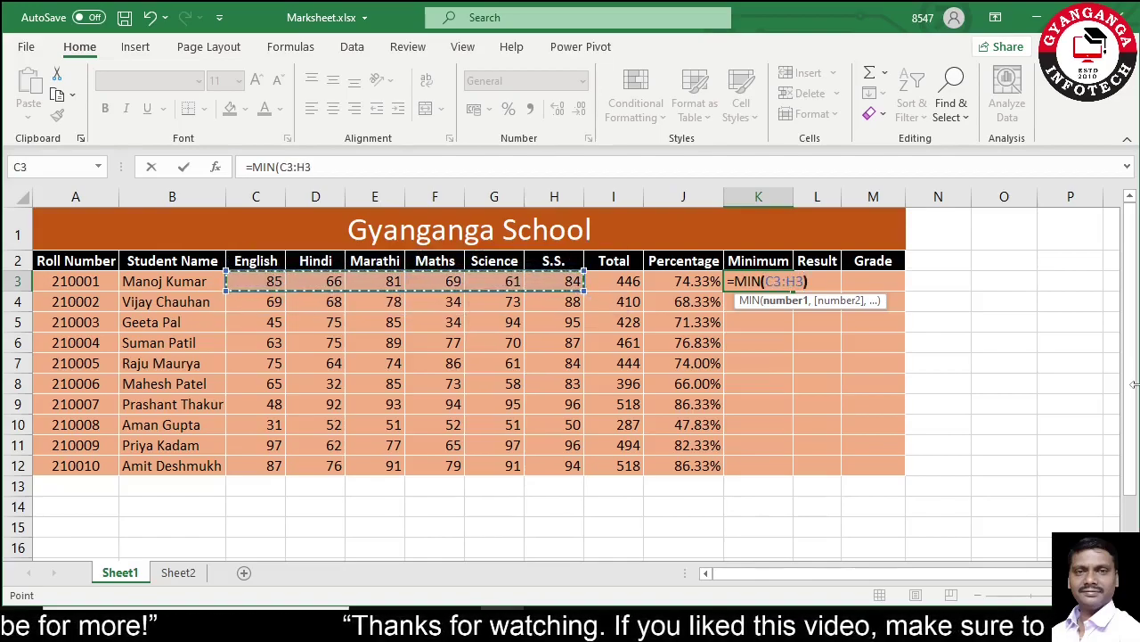
pyautogui.write(')')
pyautogui.press('Return')
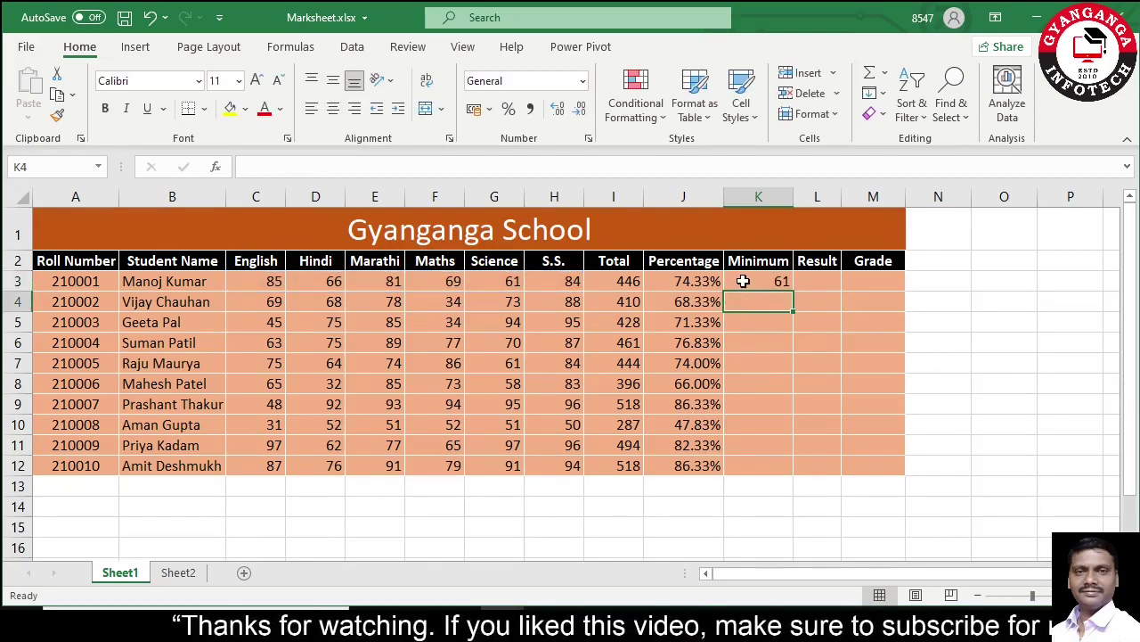
pyautogui.click(743, 281)
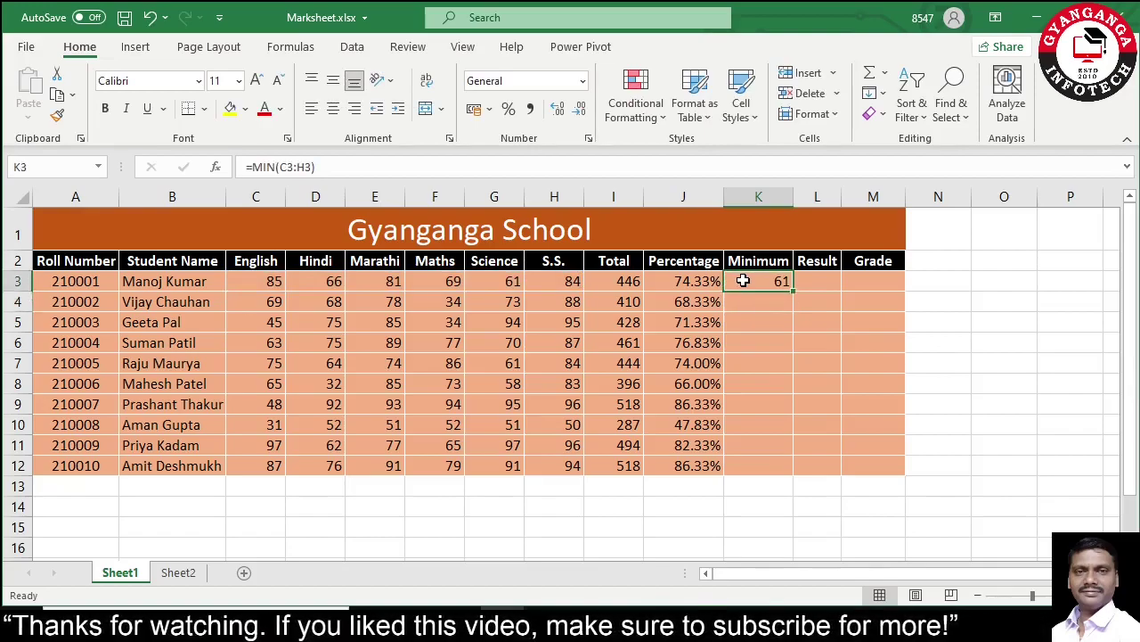
pyautogui.doubleClick(793, 292)
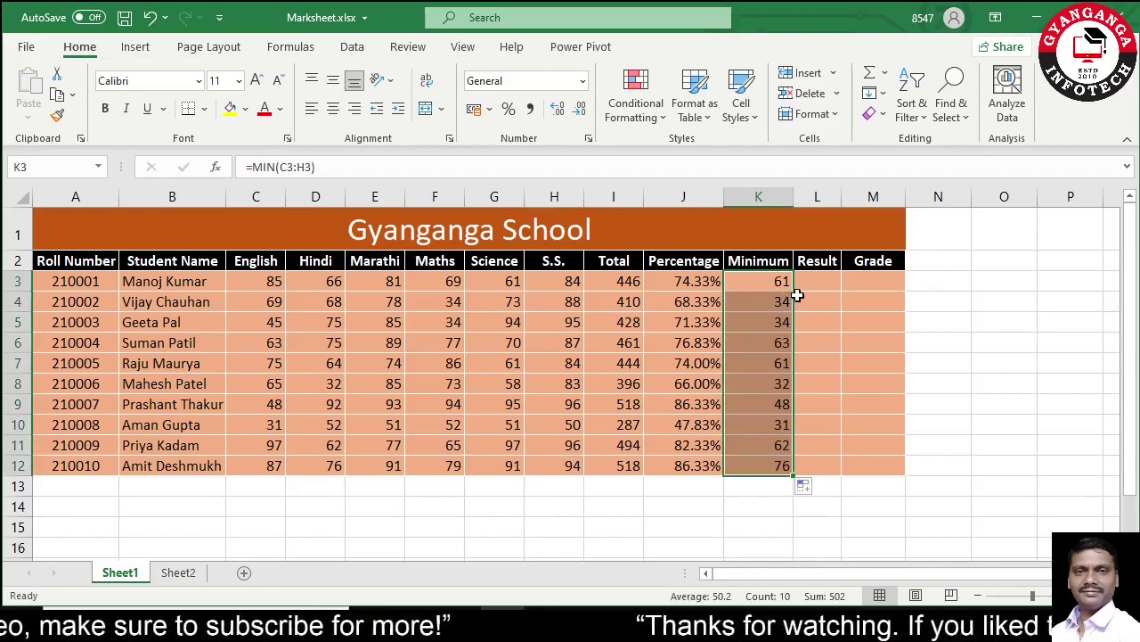
pyautogui.click(808, 287)
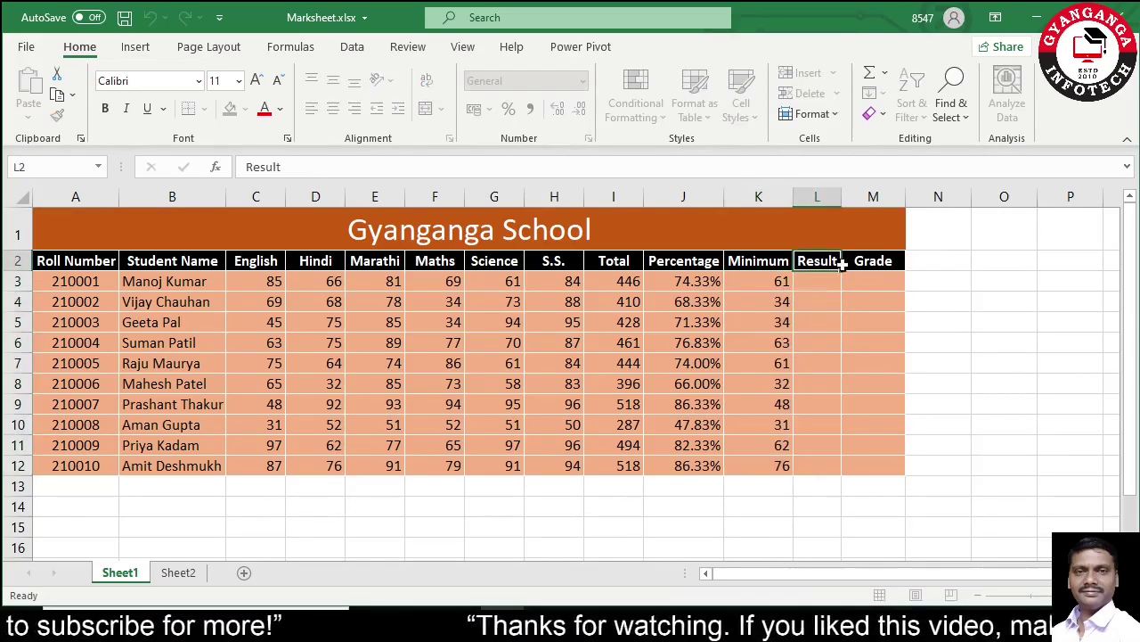
pyautogui.moveTo(817, 261)
pyautogui.mouseDown()
pyautogui.moveTo(855, 388)
pyautogui.moveTo(838, 460)
pyautogui.mouseUp()
pyautogui.click(827, 383)
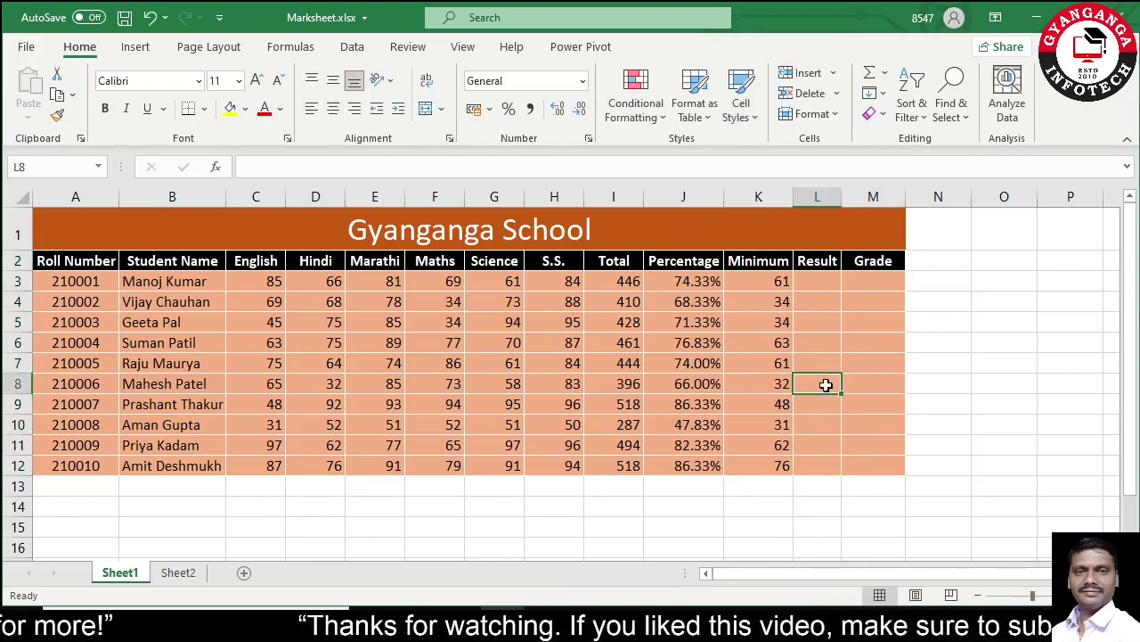
pyautogui.moveTo(817, 261); pyautogui.dragTo(835, 458)
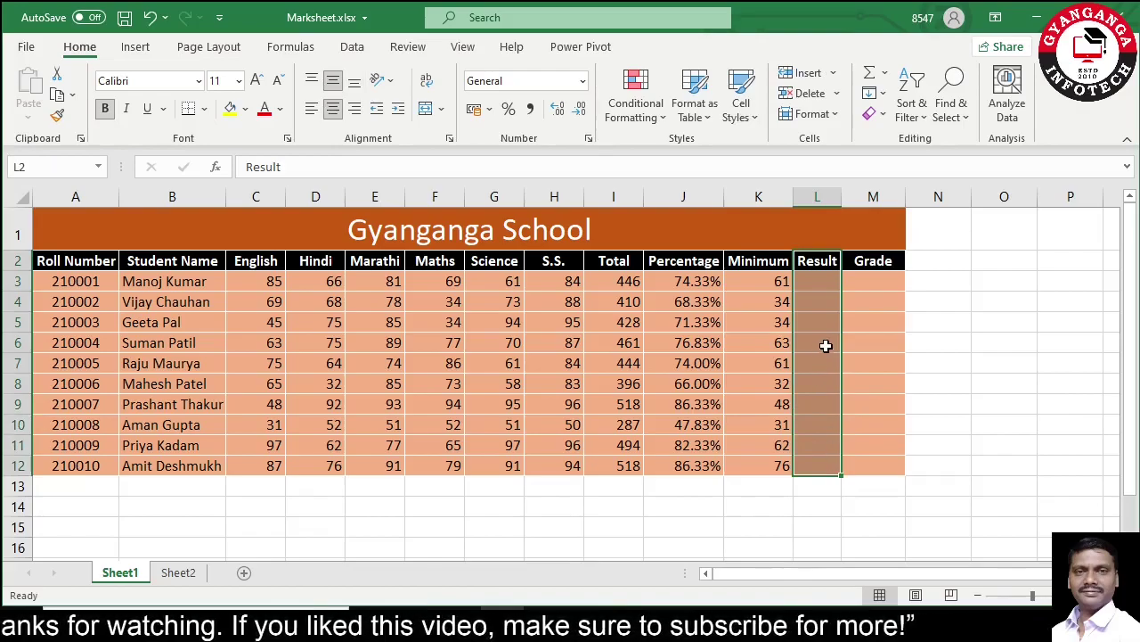
pyautogui.click(821, 284)
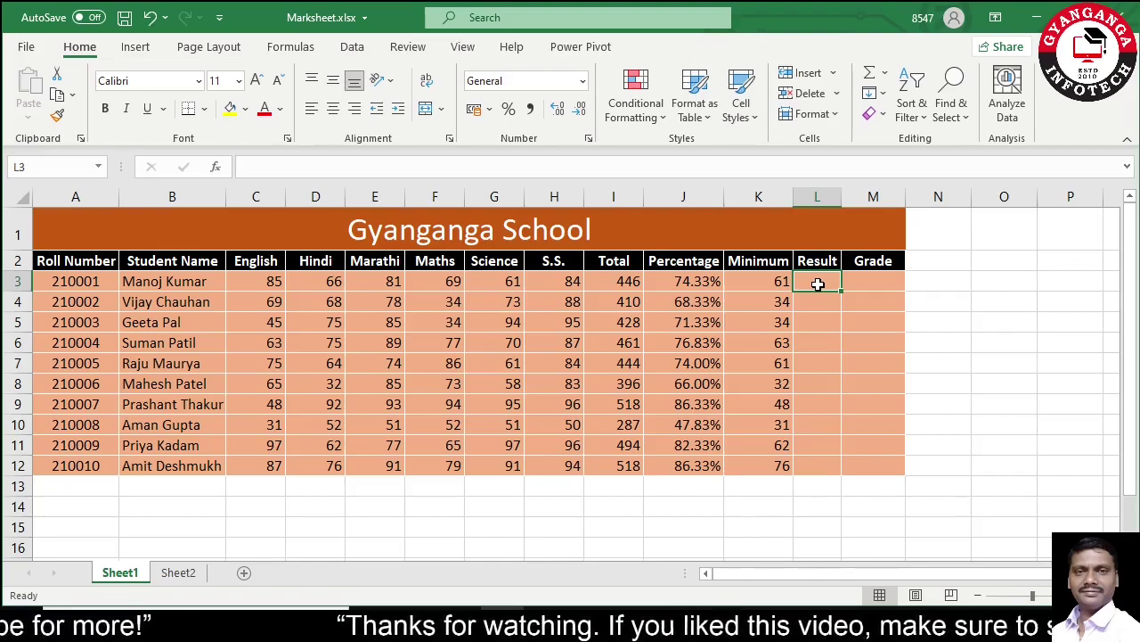
pyautogui.click(817, 312)
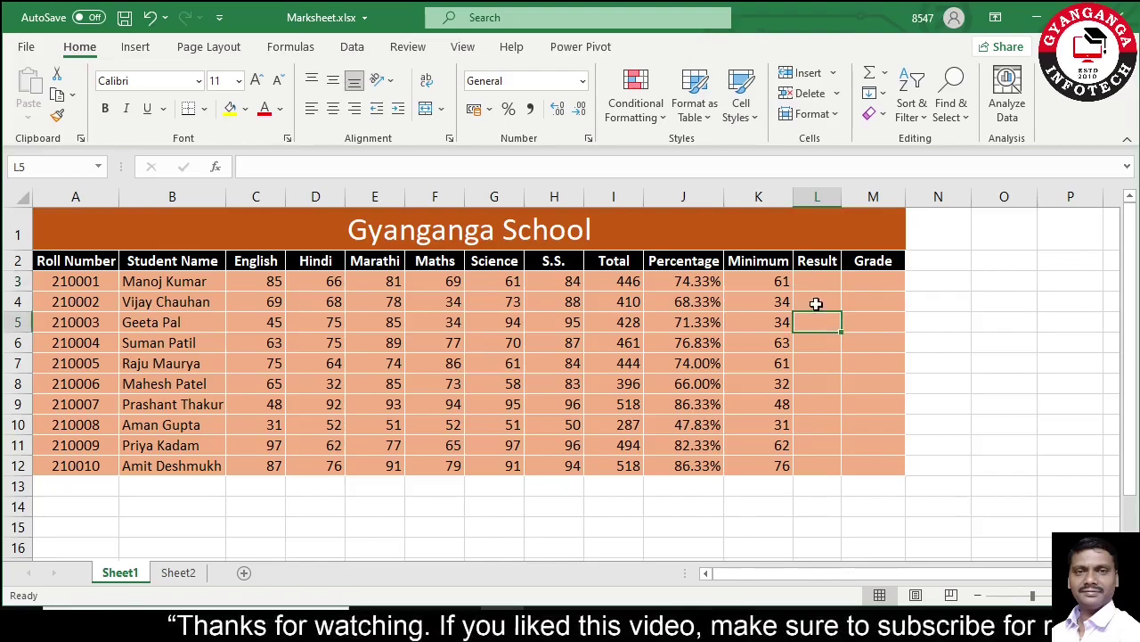
pyautogui.click(812, 282)
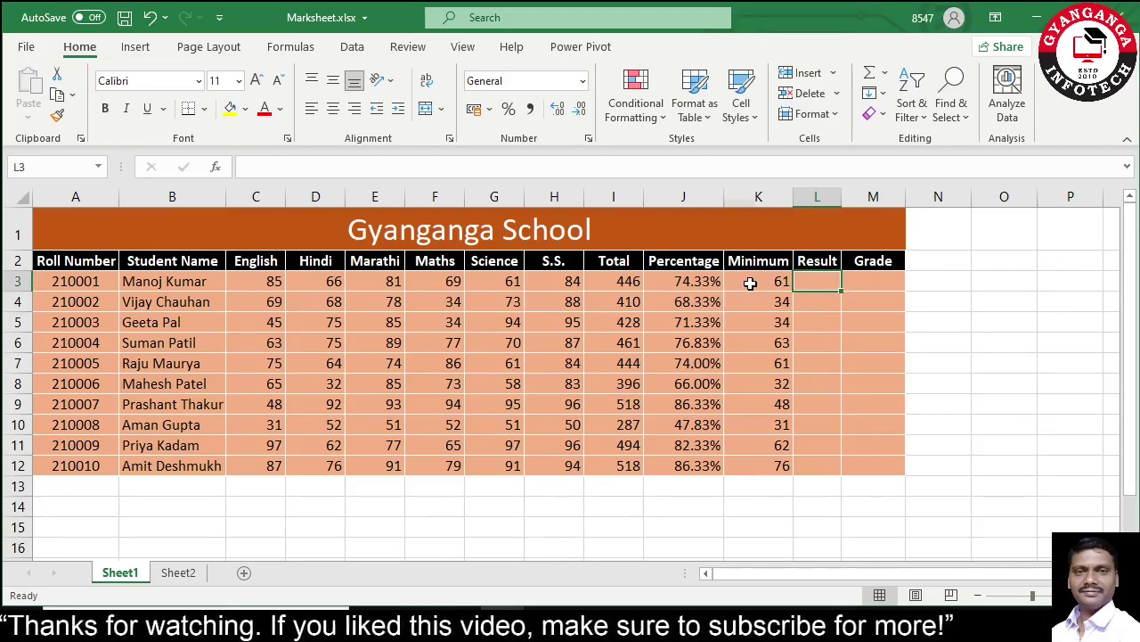
pyautogui.click(751, 283)
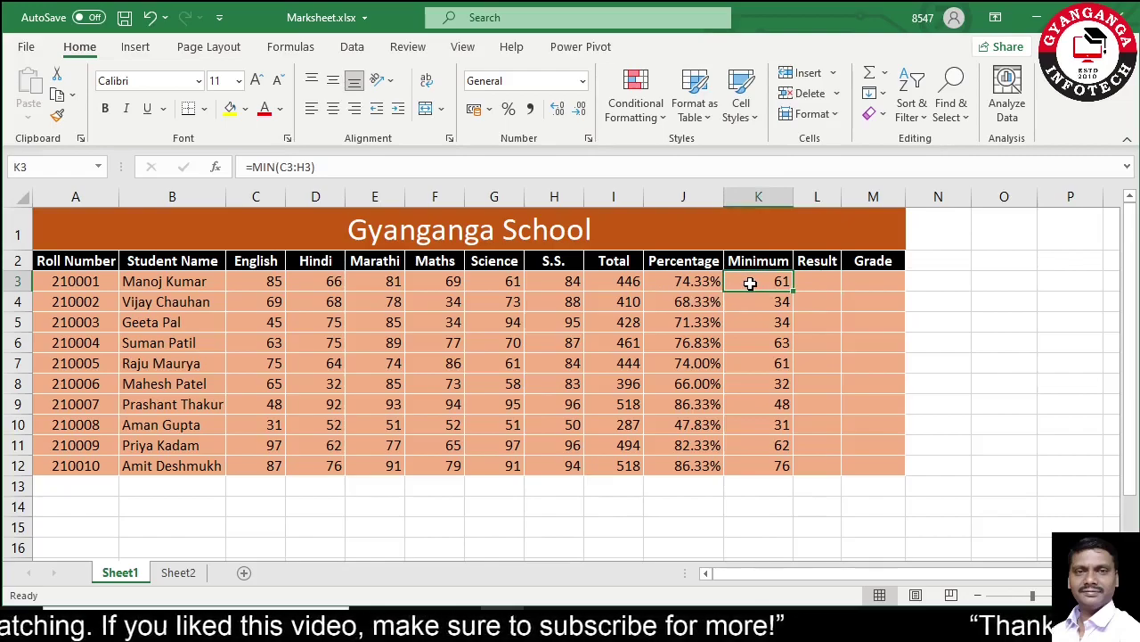
pyautogui.click(809, 281)
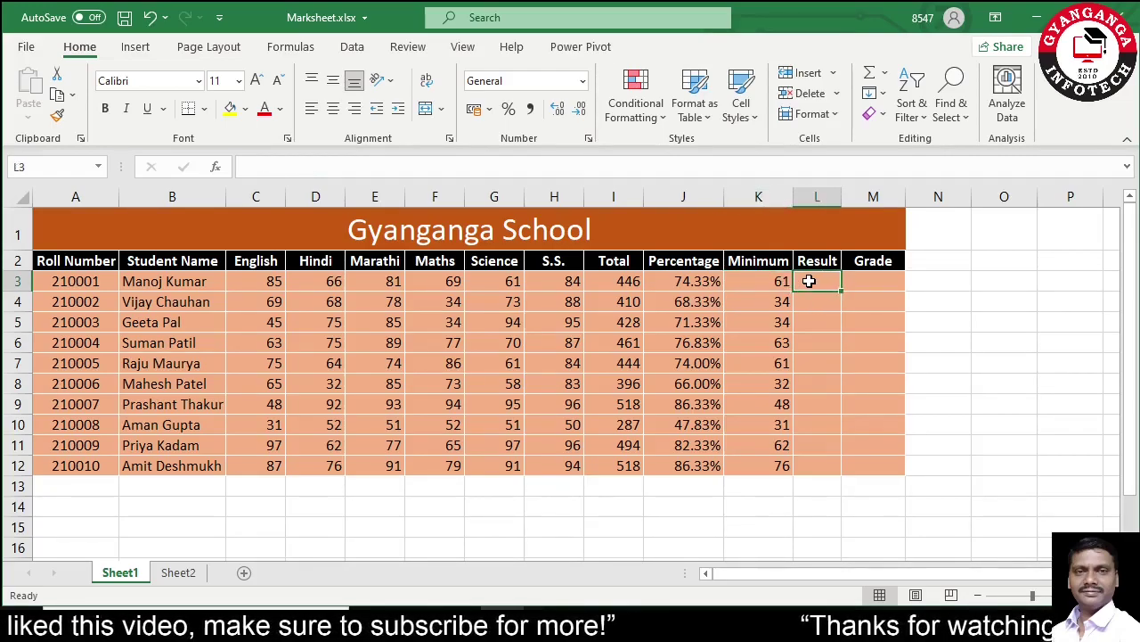
pyautogui.click(784, 282)
pyautogui.press('Right')
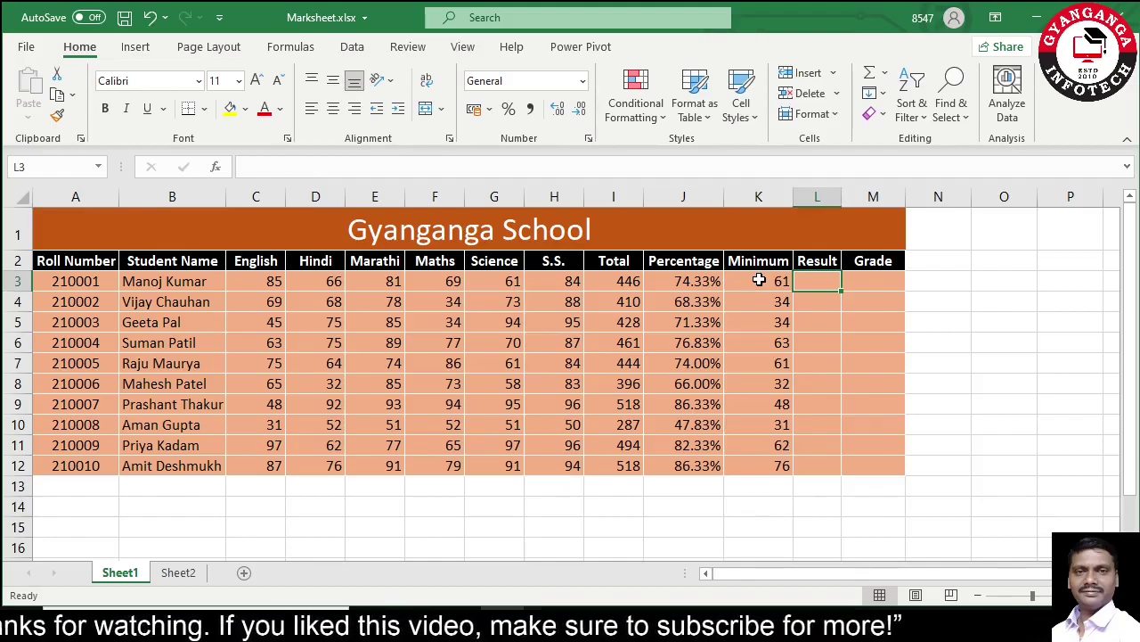
pyautogui.moveTo(814, 281); pyautogui.dragTo(829, 462)
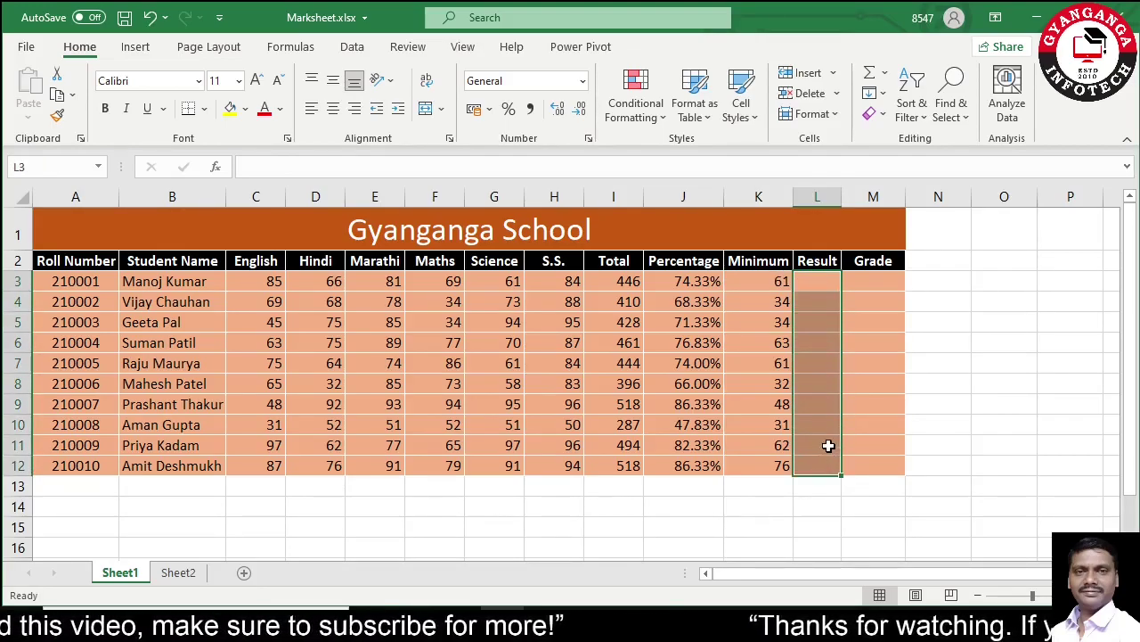
pyautogui.click(822, 282)
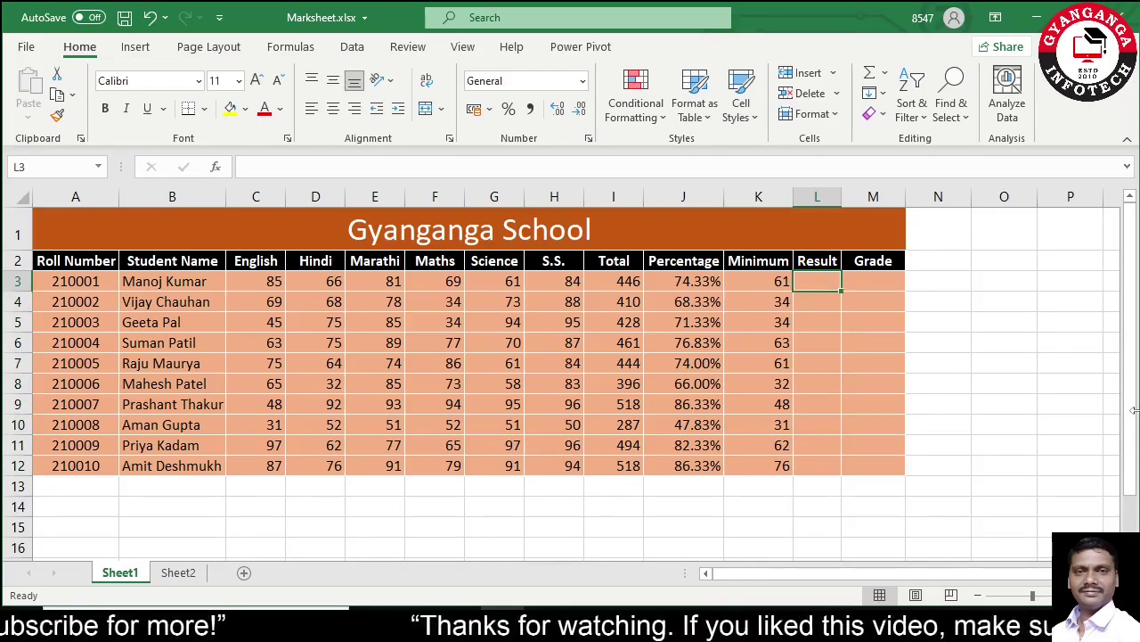
# - Enter =IF(K3>=35,"Pass","Fail") in L3 so the first student shows Pass
pyautogui.write('=if')
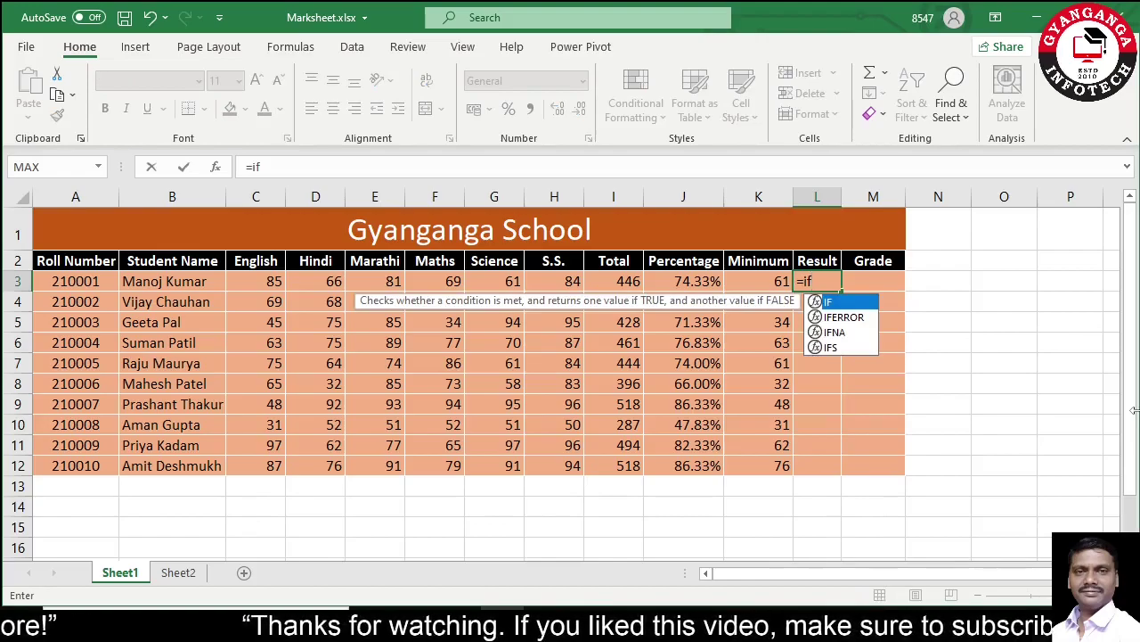
pyautogui.press('Tab')
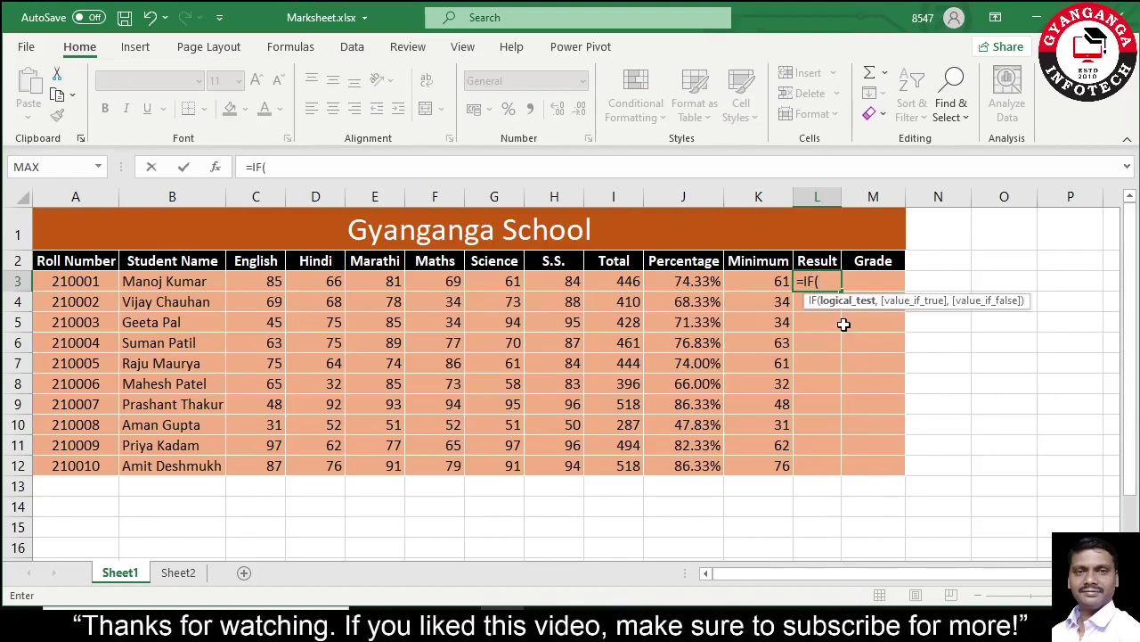
pyautogui.click(766, 281)
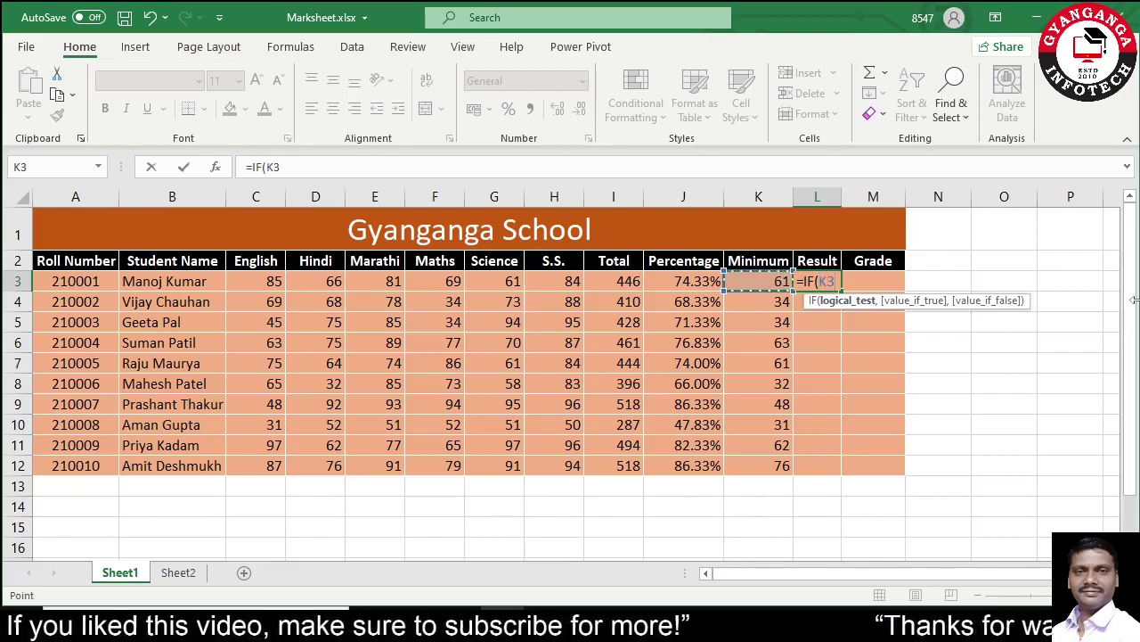
pyautogui.write('>=3')
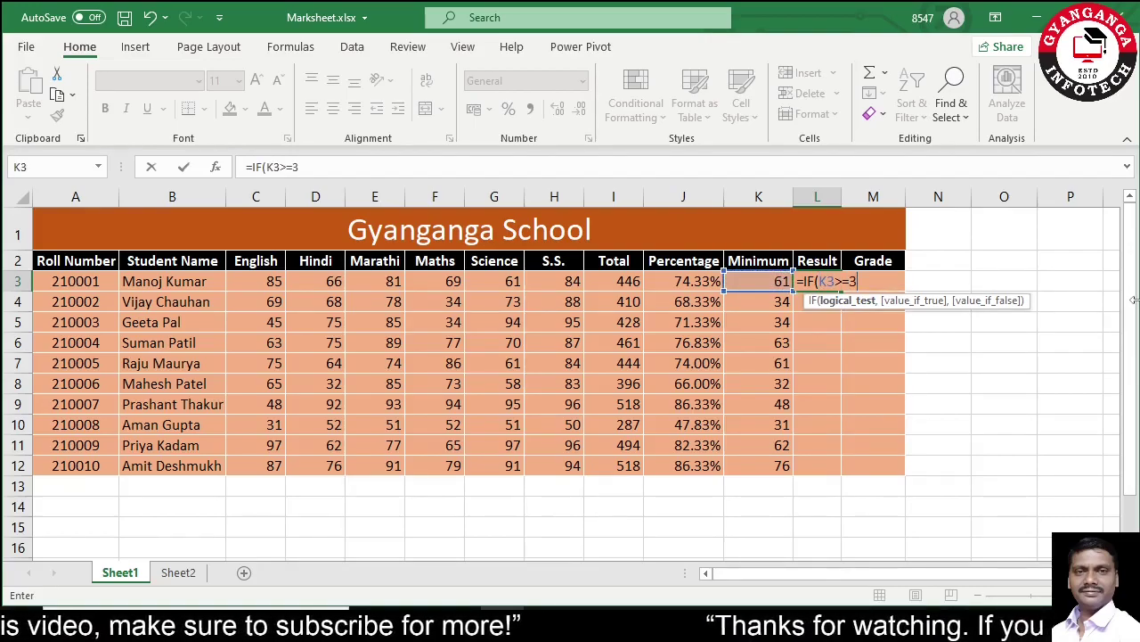
pyautogui.write('5')
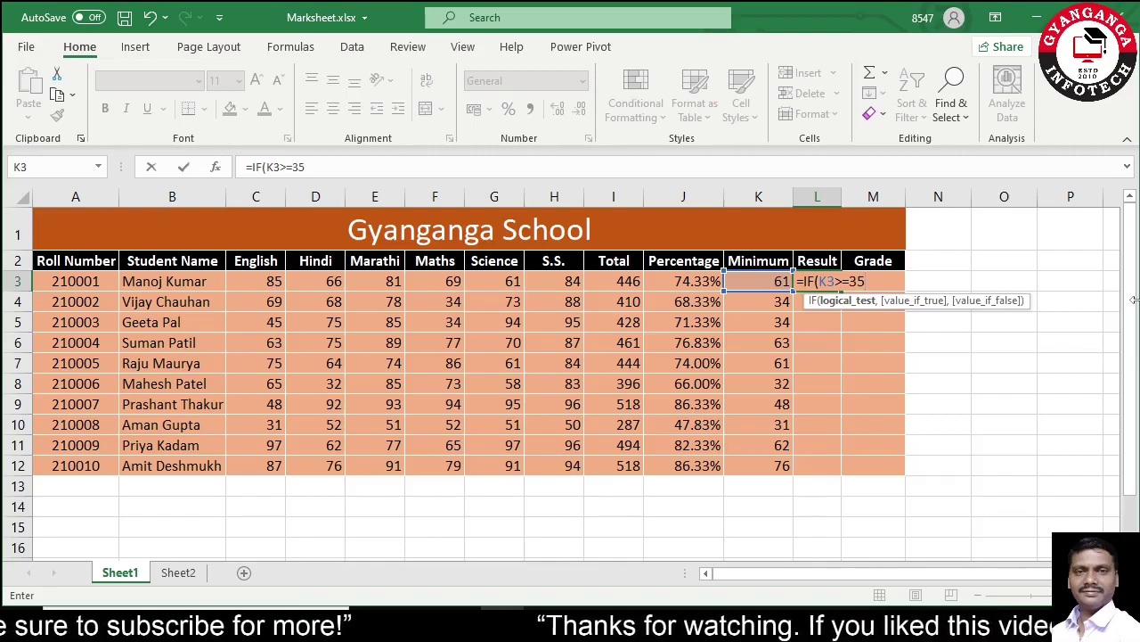
pyautogui.write(',')
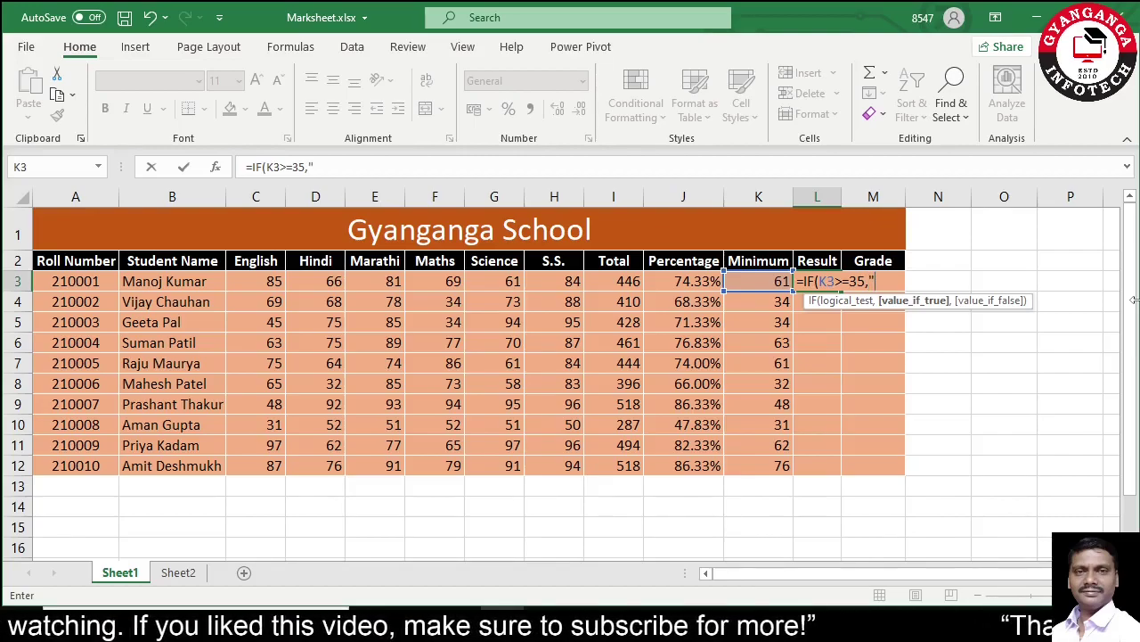
pyautogui.write('Pa')
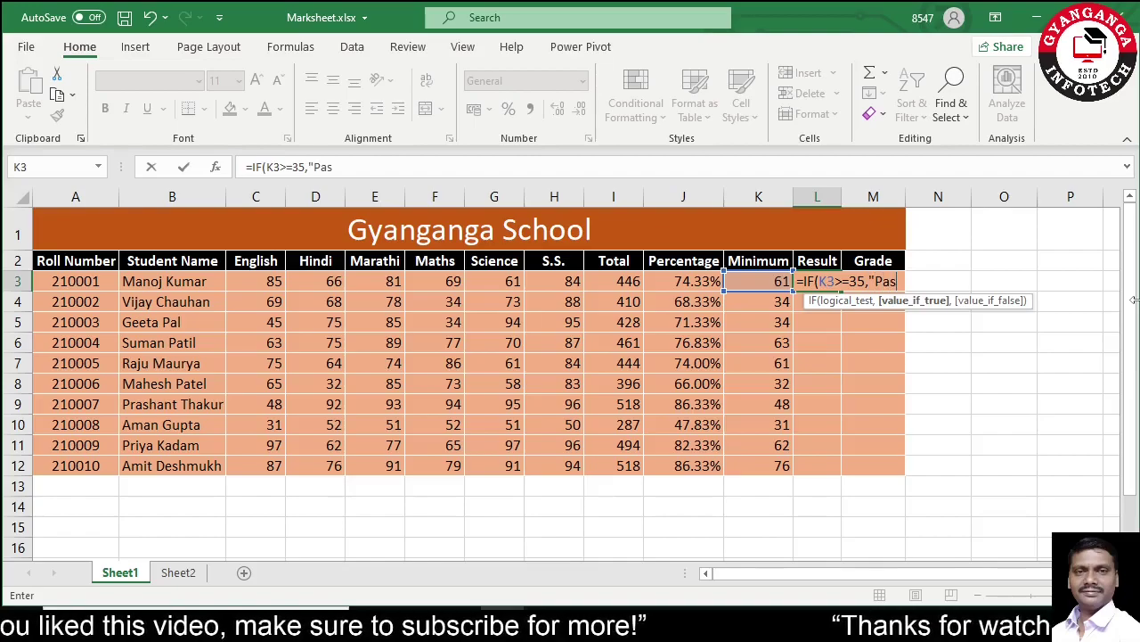
pyautogui.write('s')
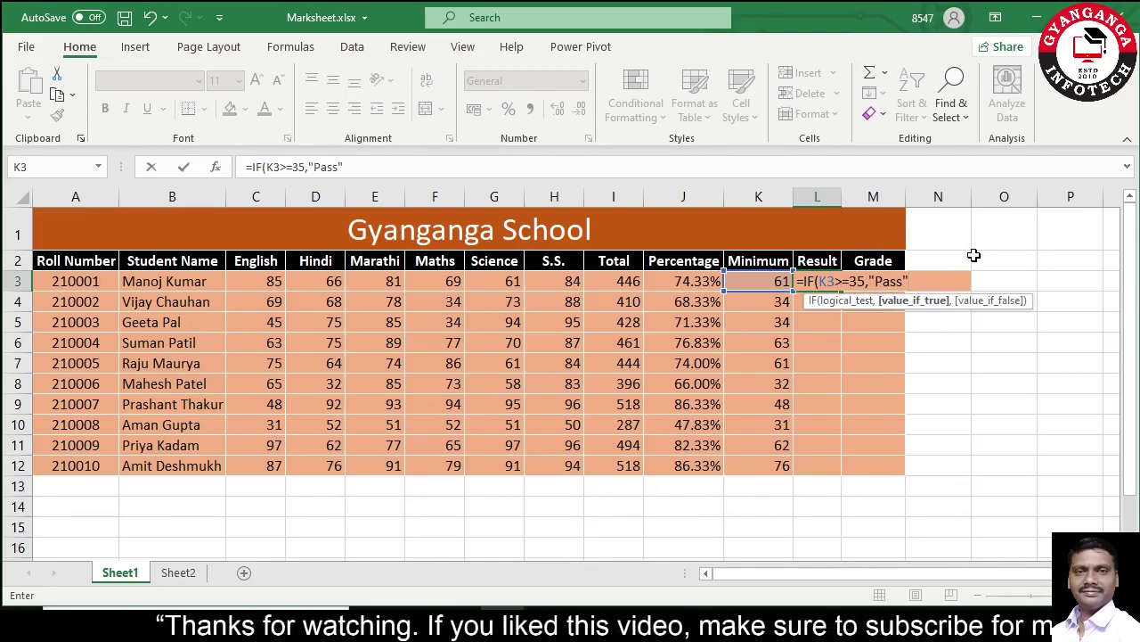
pyautogui.write(',"Fail')
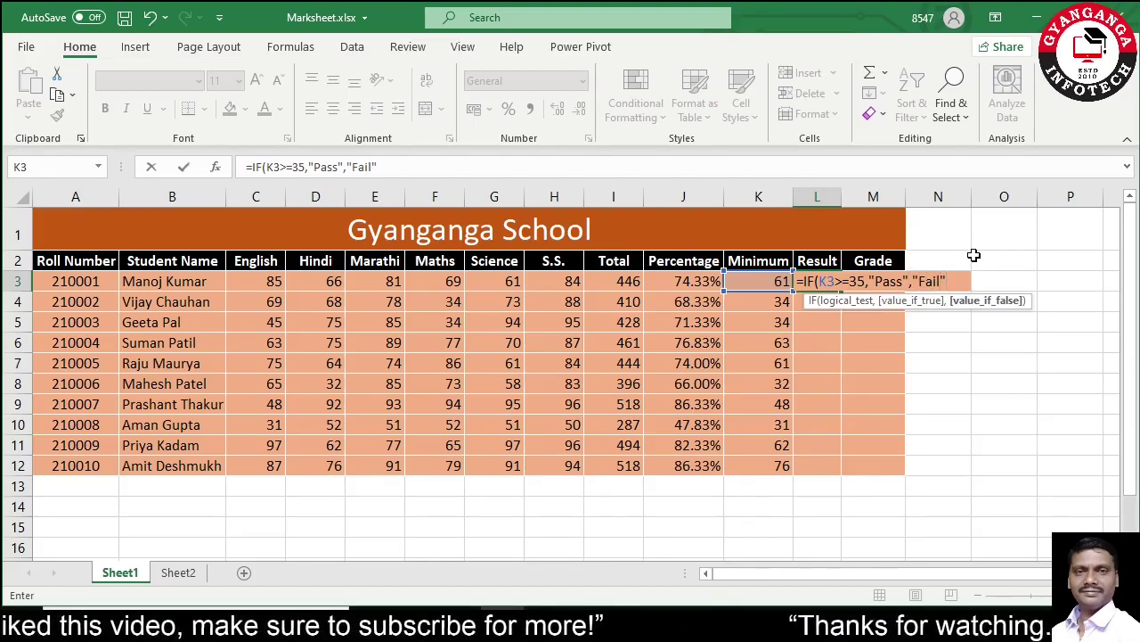
pyautogui.write(')')
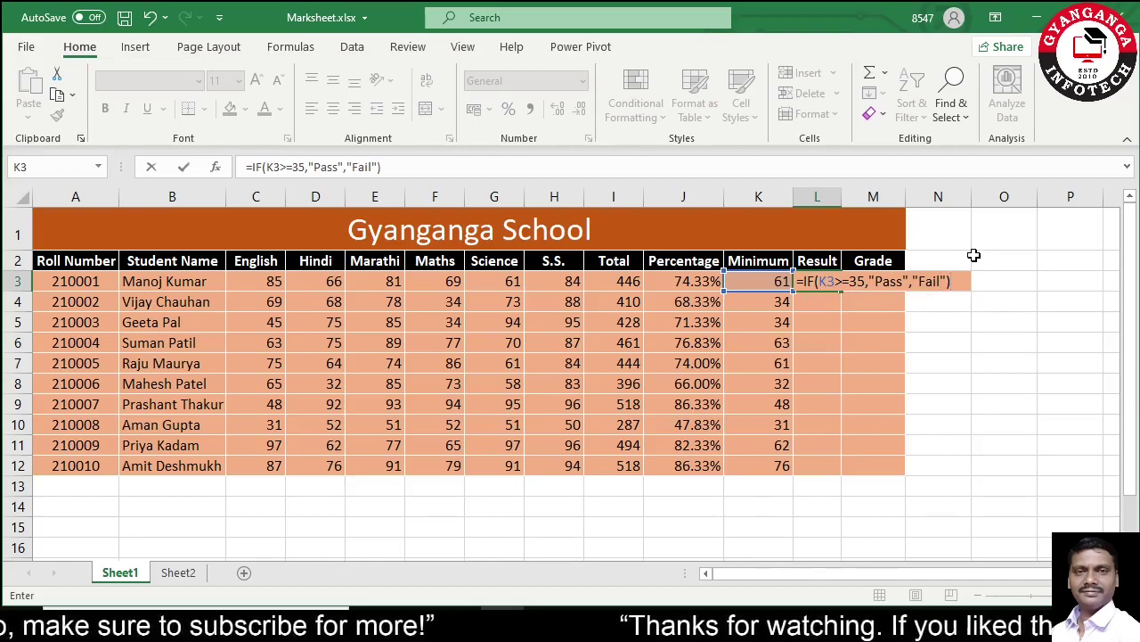
pyautogui.press('Return')
# - Copy L3's Pass/Fail formula down to L12 for all ten students
pyautogui.click(804, 283)
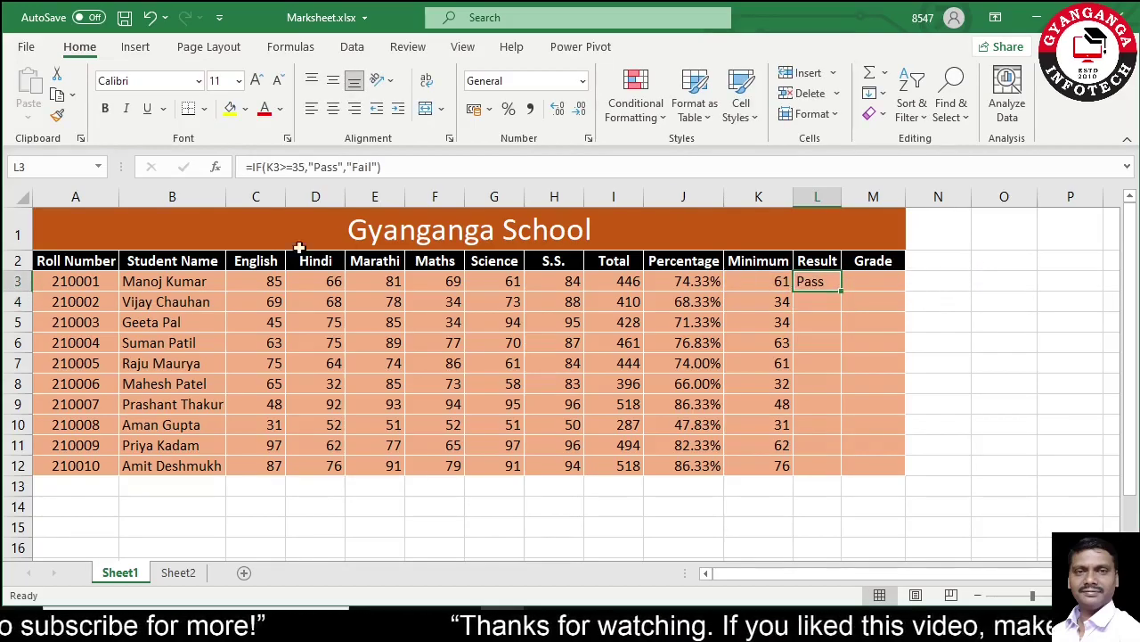
pyautogui.click(148, 286)
pyautogui.click(831, 283)
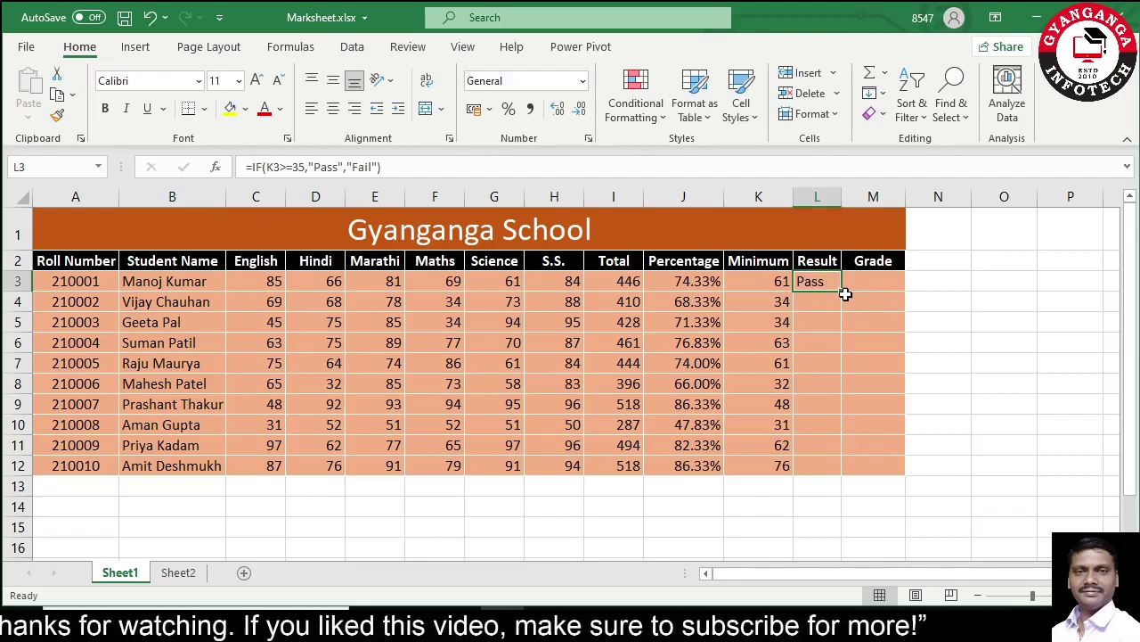
pyautogui.doubleClick(843, 293)
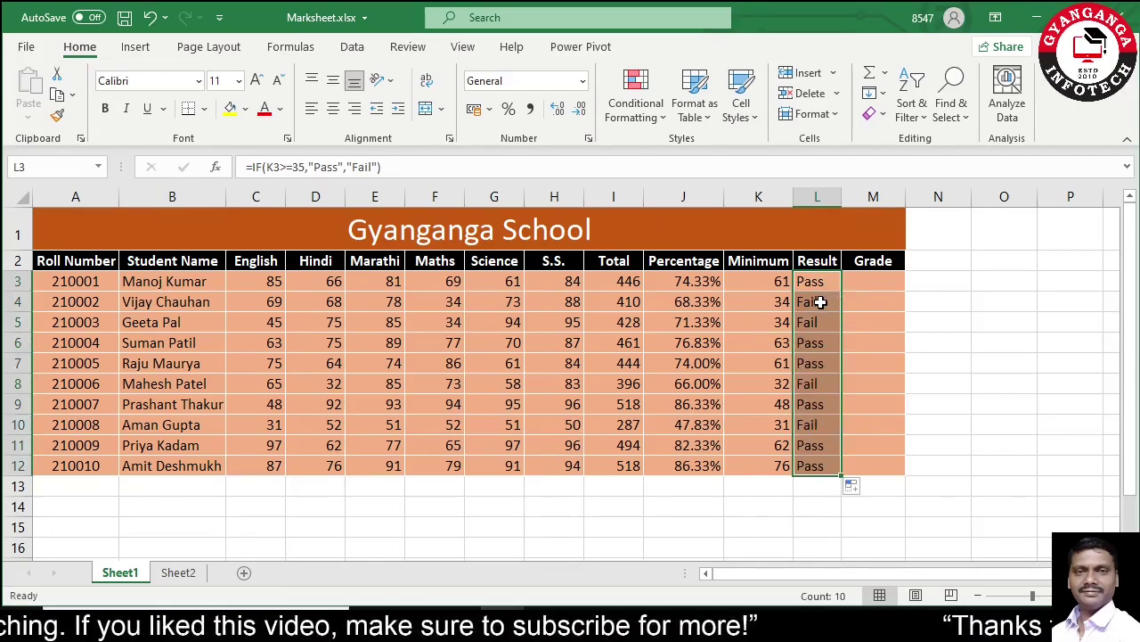
# - Check the copied Result formulas in rows 4, 5, 8 and 10
pyautogui.click(820, 305)
pyautogui.click(815, 320)
pyautogui.click(811, 299)
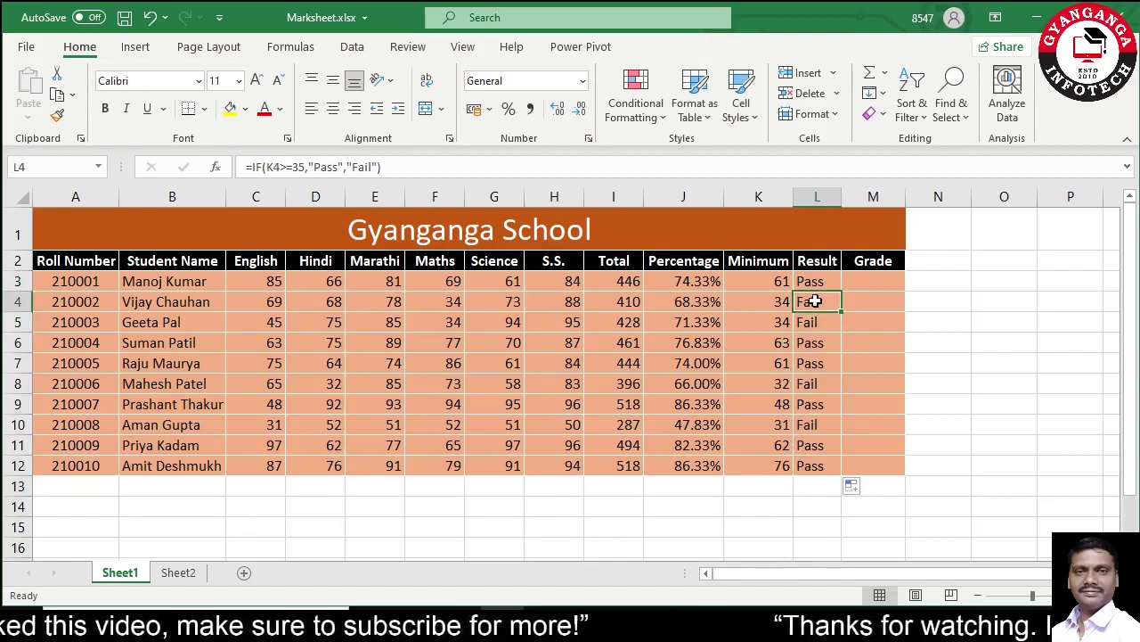
pyautogui.click(149, 324)
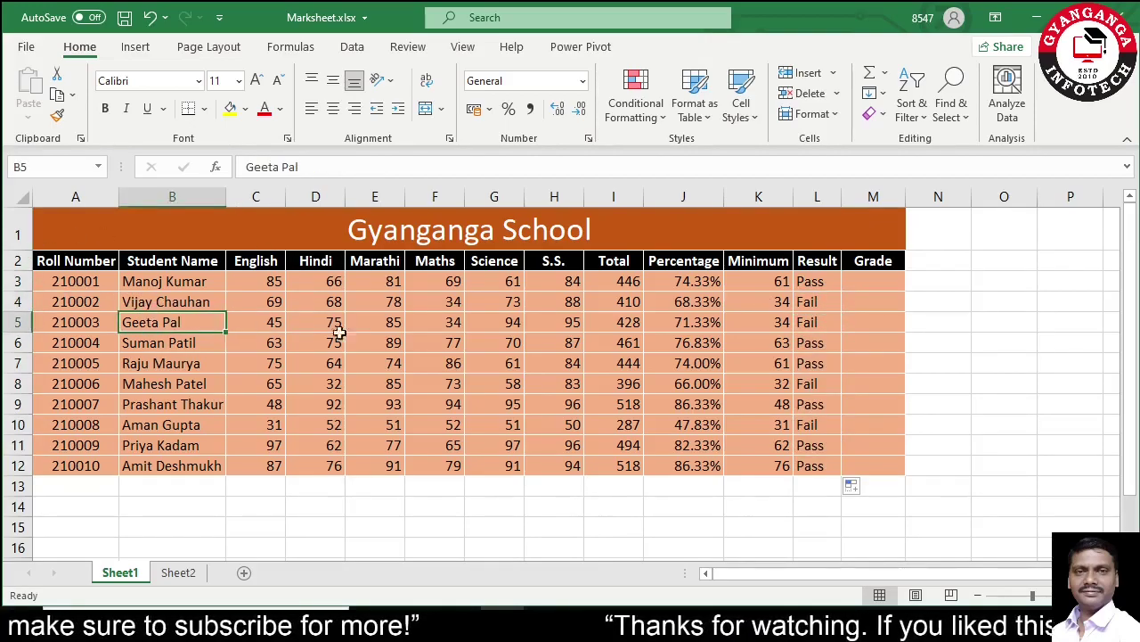
pyautogui.click(827, 383)
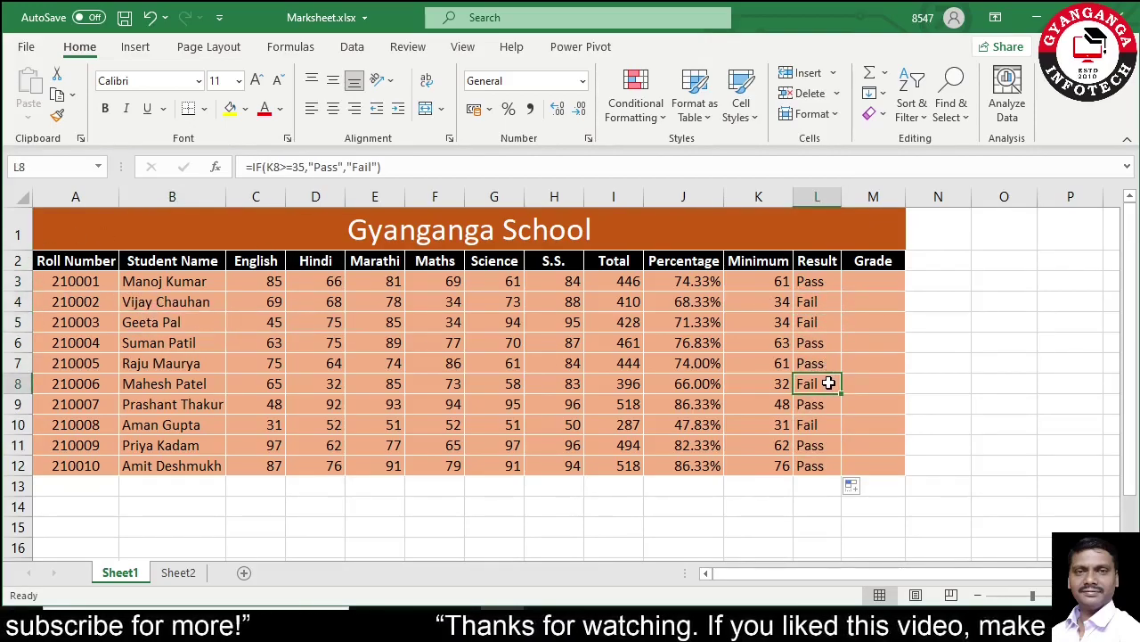
pyautogui.click(825, 424)
pyautogui.click(819, 384)
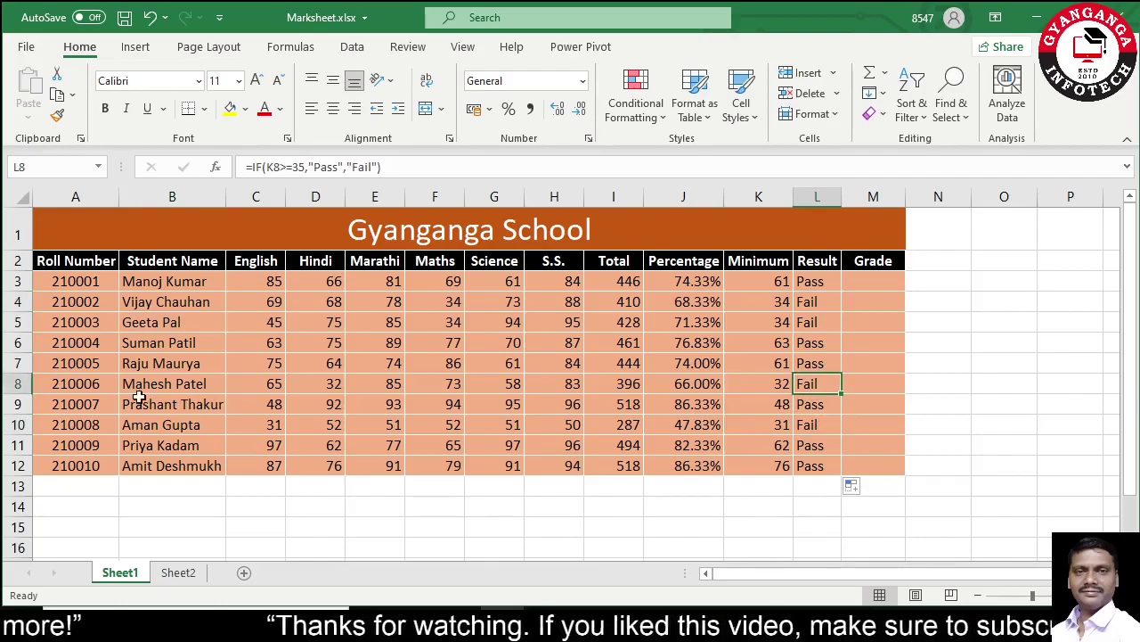
pyautogui.click(809, 425)
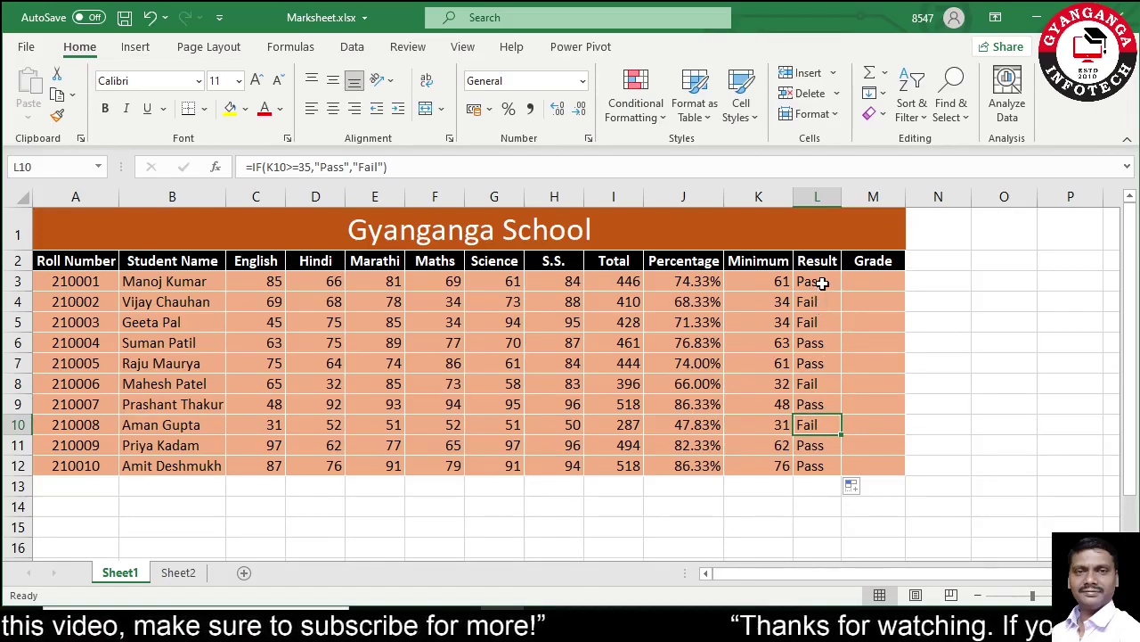
# - Re-check L3's Result formula and confirm it unchanged
pyautogui.click(824, 282)
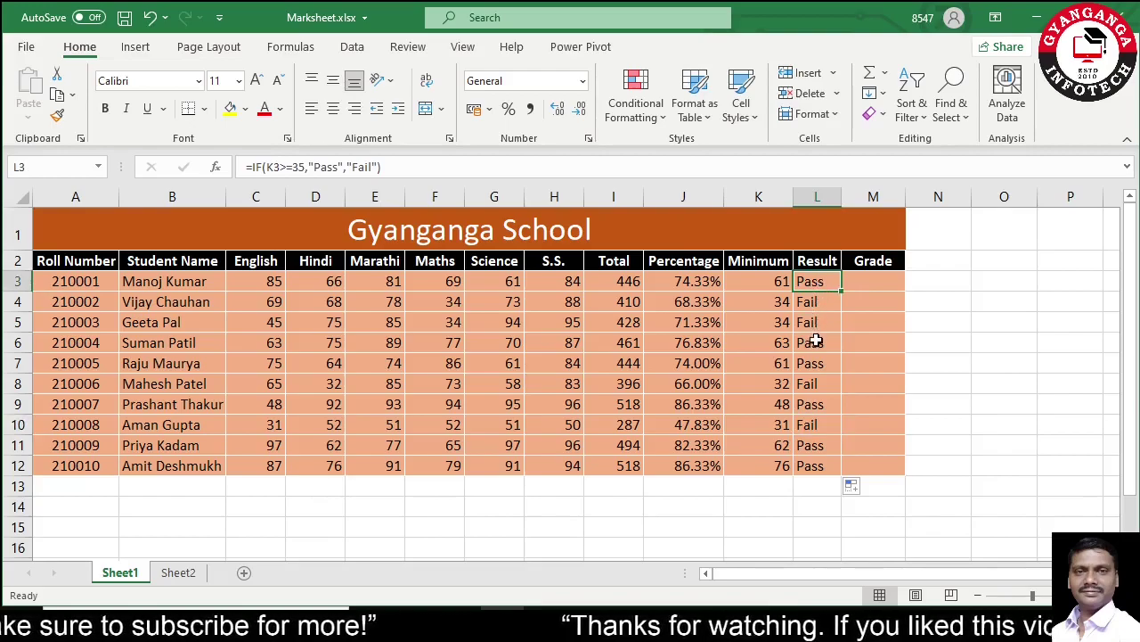
pyautogui.click(815, 323)
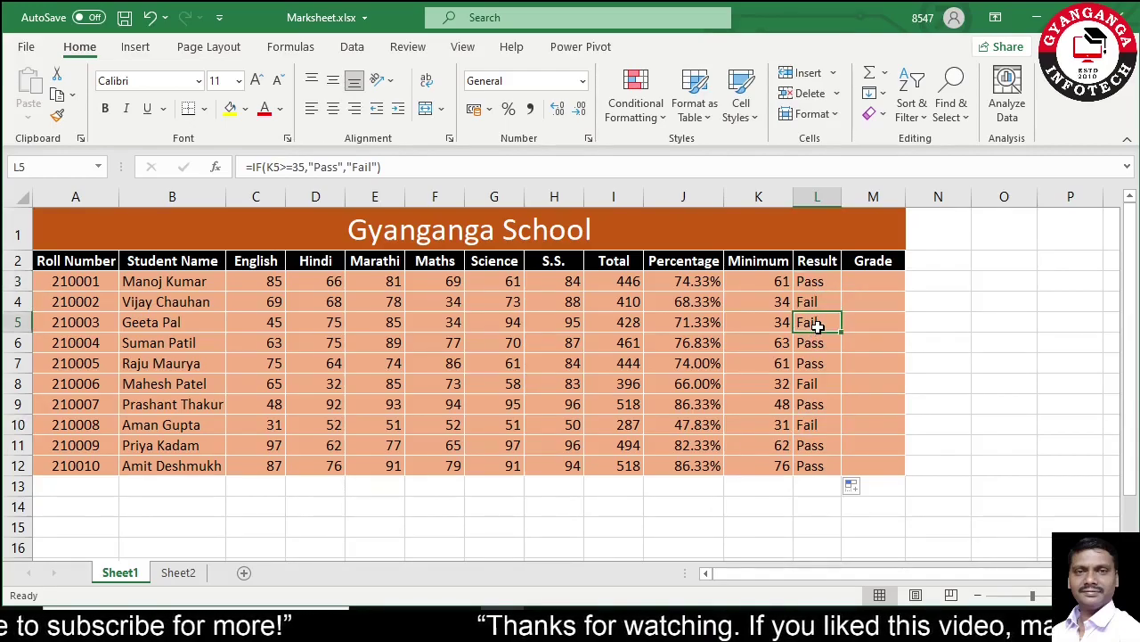
pyautogui.doubleClick(826, 281)
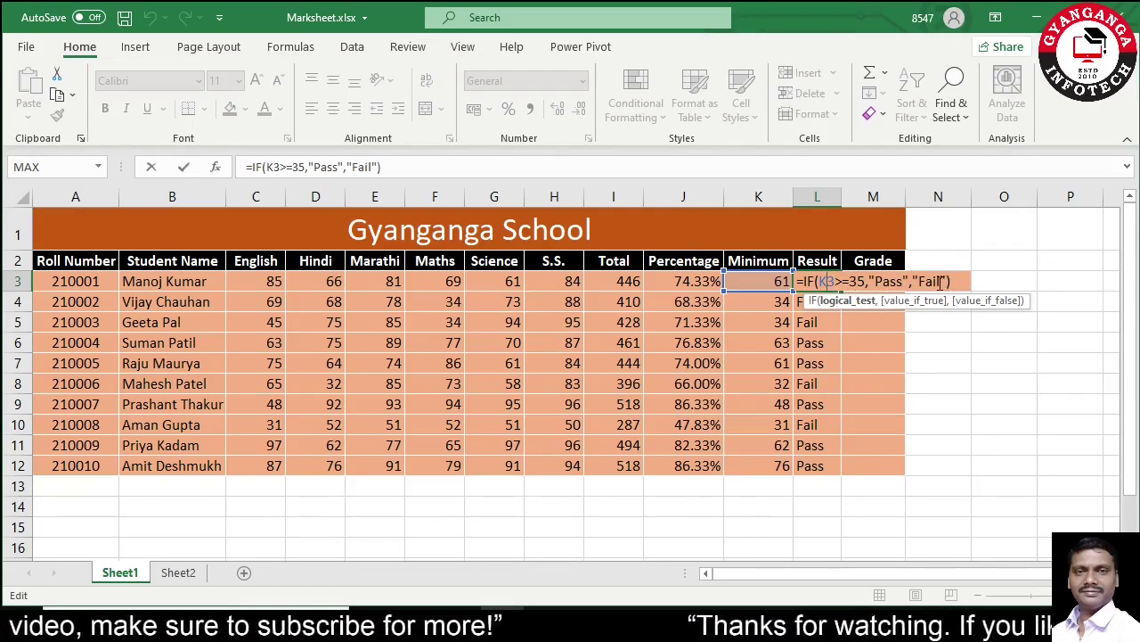
pyautogui.hotkey('ctrl', 'Return')
pyautogui.click(864, 282)
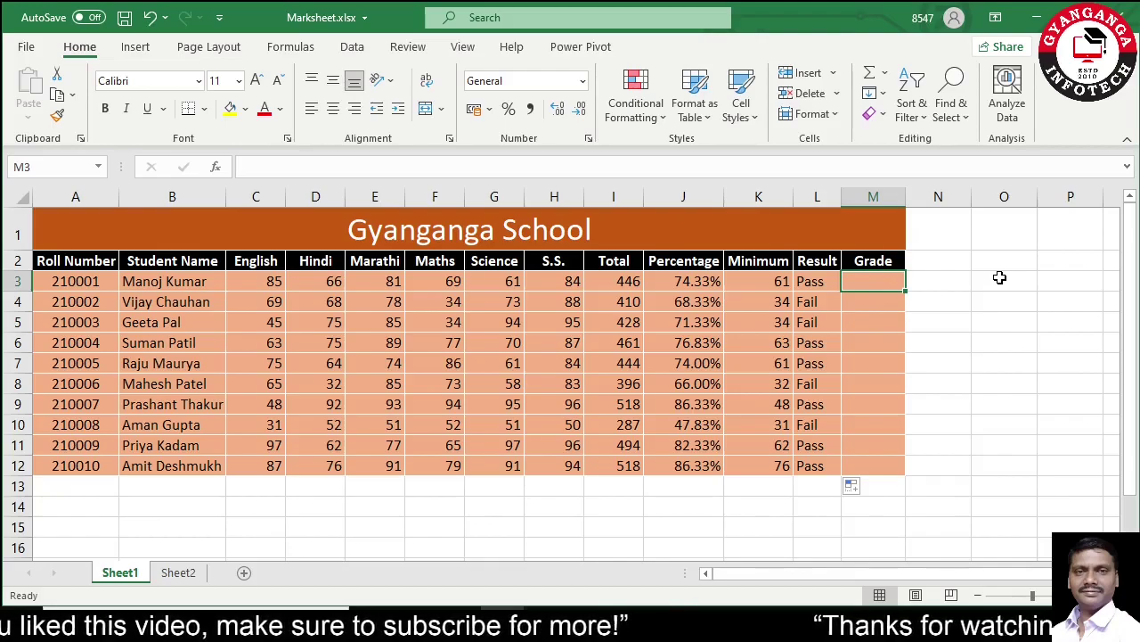
# - Enter =IF(J3>=75%,"A",IF(J3>=60%,"B",IF(J3>=45%,"C","D"))) in M3, which shows B
pyautogui.write('=if')
pyautogui.press('Tab')
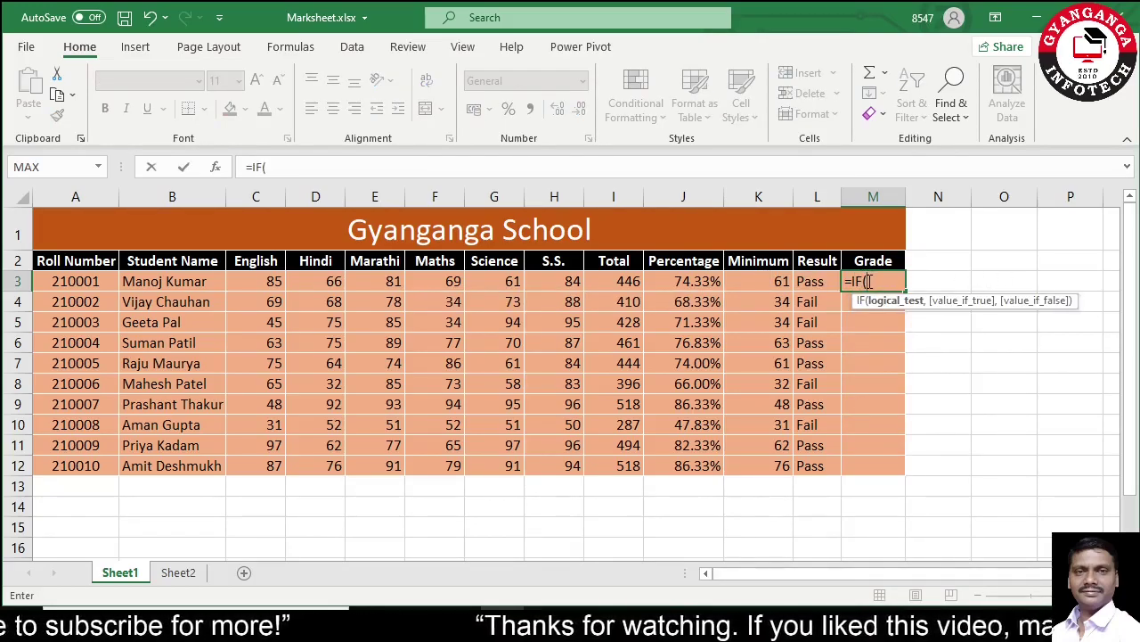
pyautogui.click(694, 282)
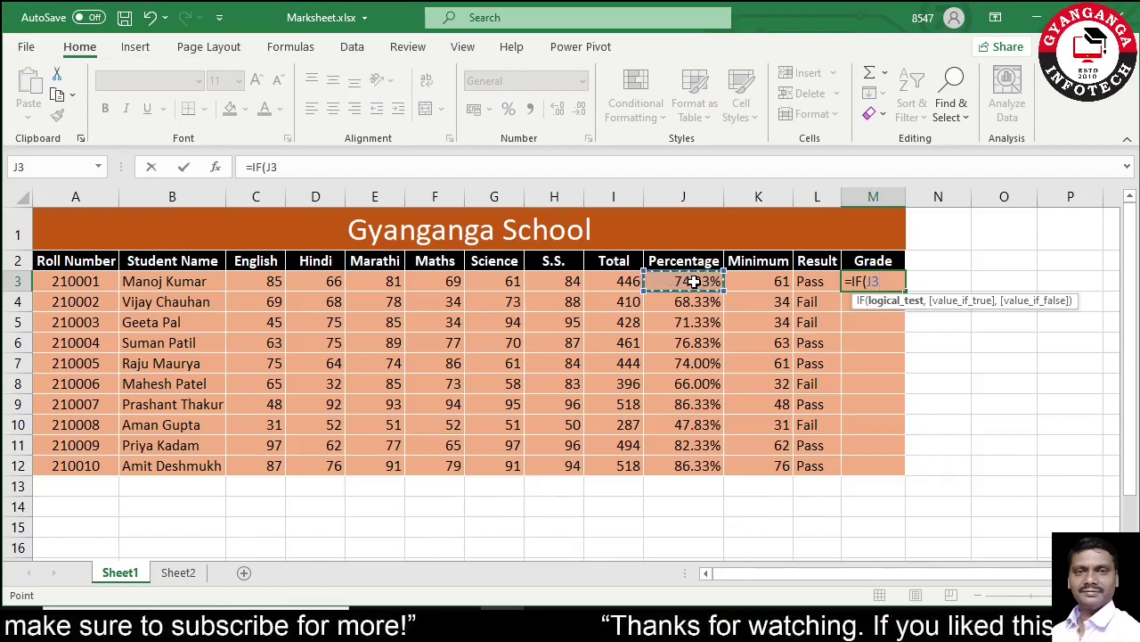
pyautogui.write('>=')
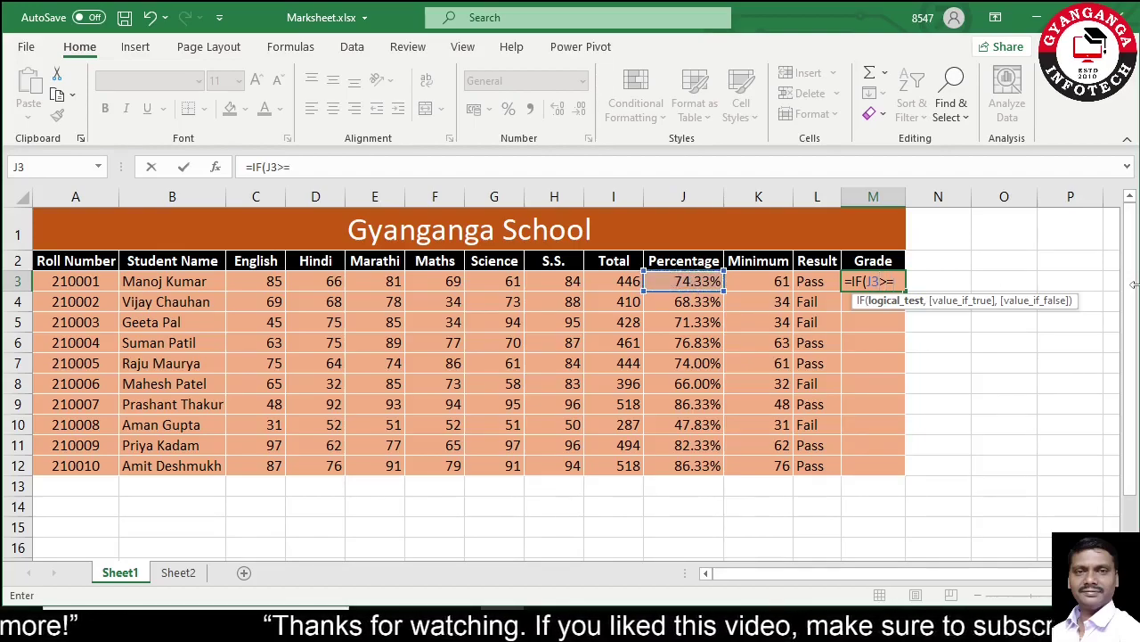
pyautogui.write('75')
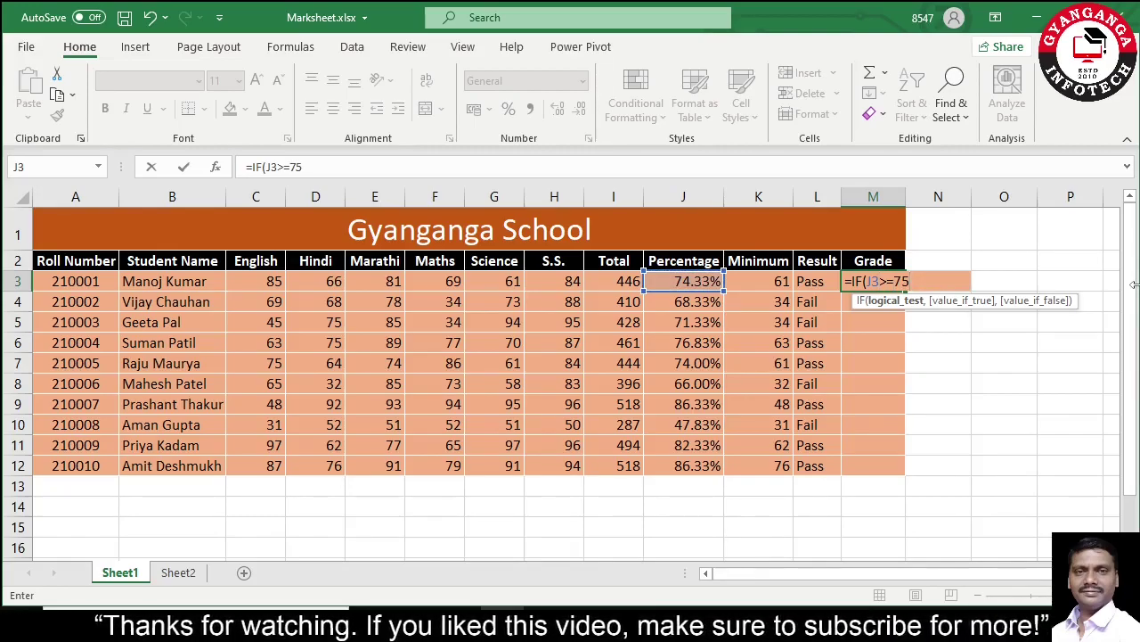
pyautogui.write('%')
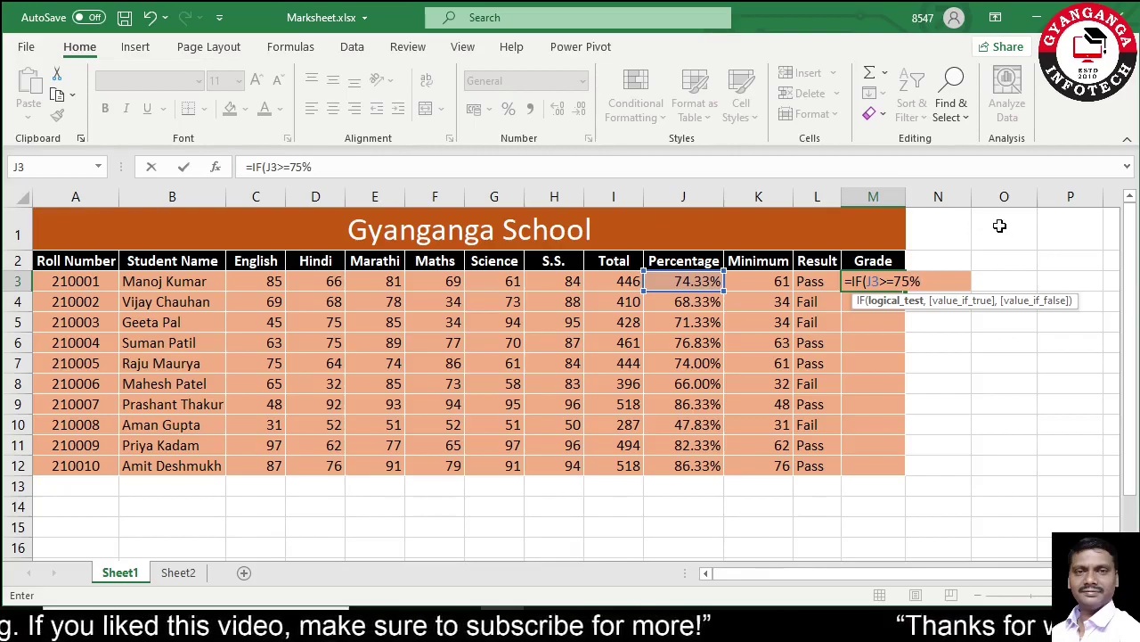
pyautogui.write(',')
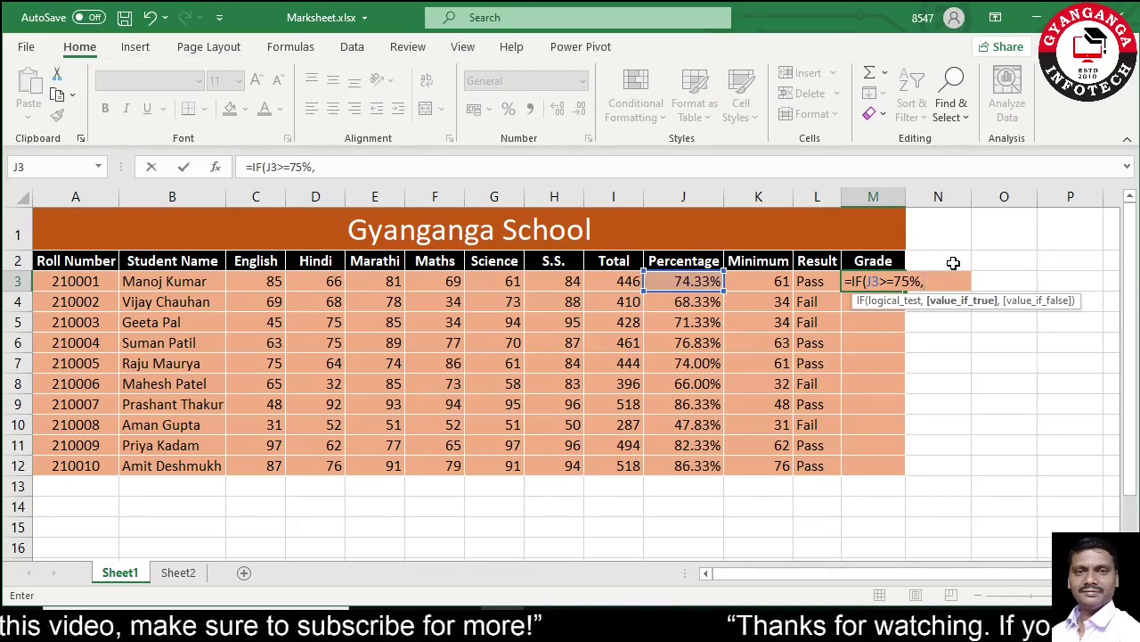
pyautogui.write('"A"')
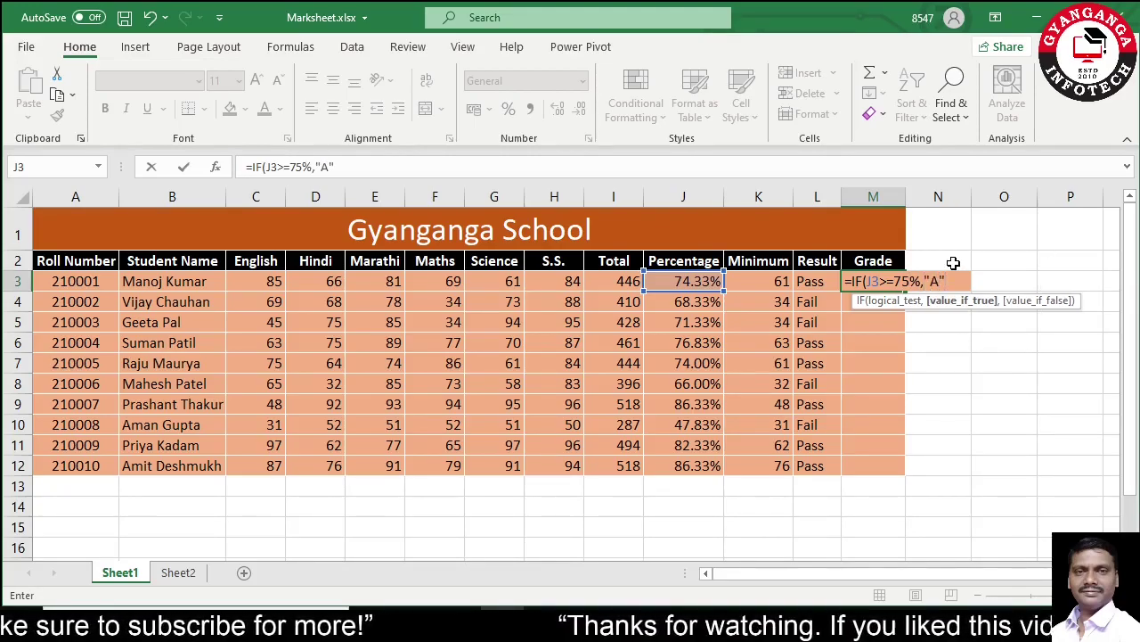
pyautogui.write(',')
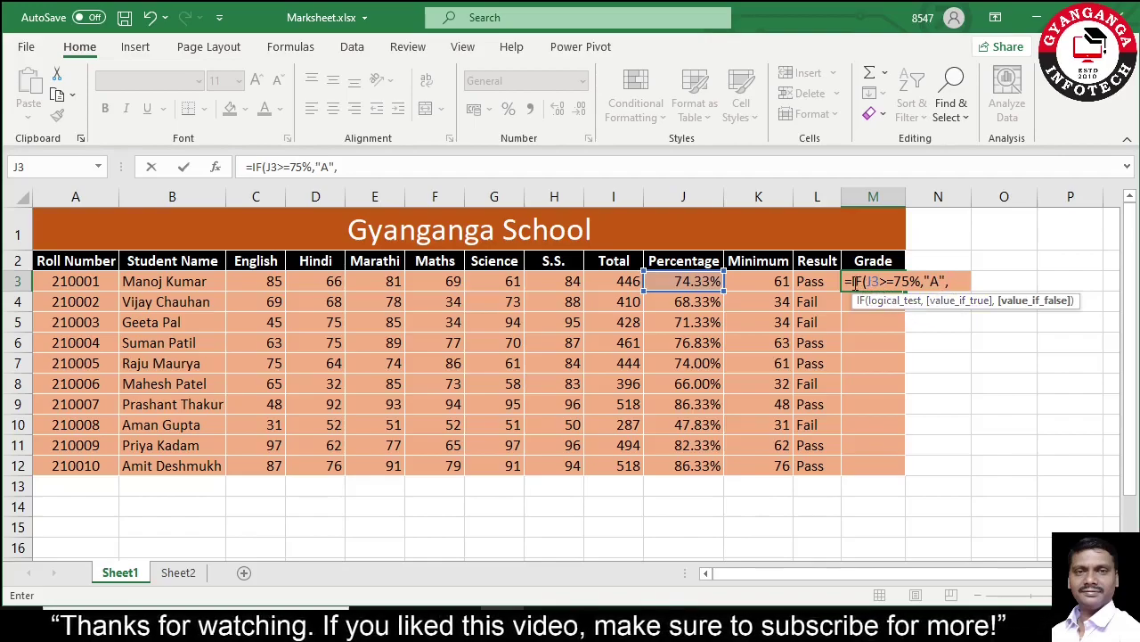
pyautogui.write('IF')
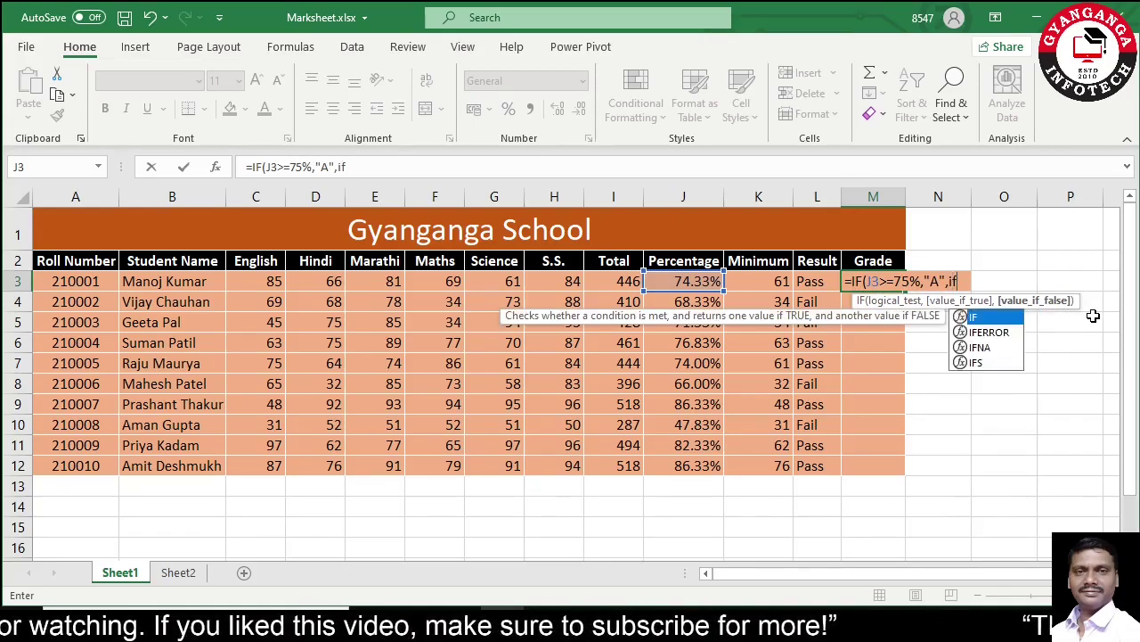
pyautogui.write('(')
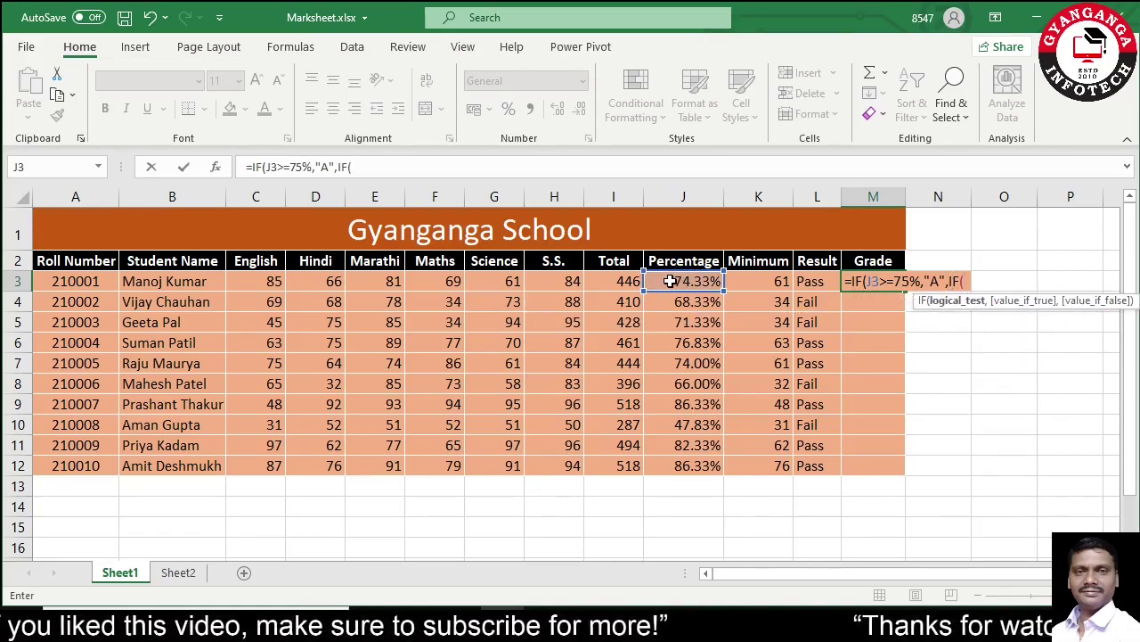
pyautogui.click(670, 281)
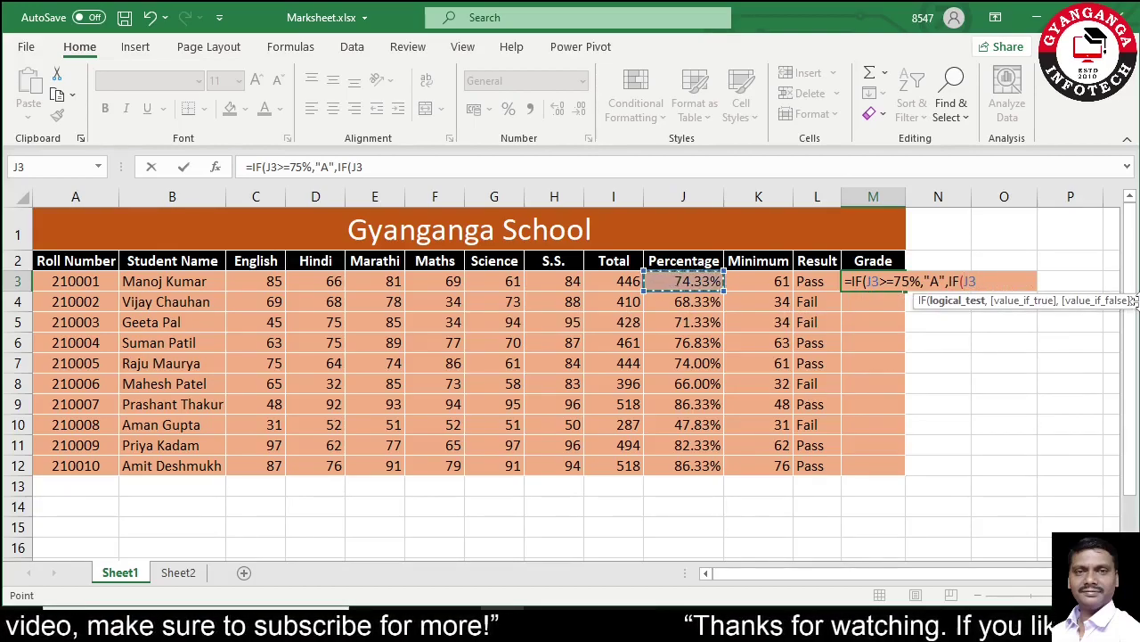
pyautogui.write('>=')
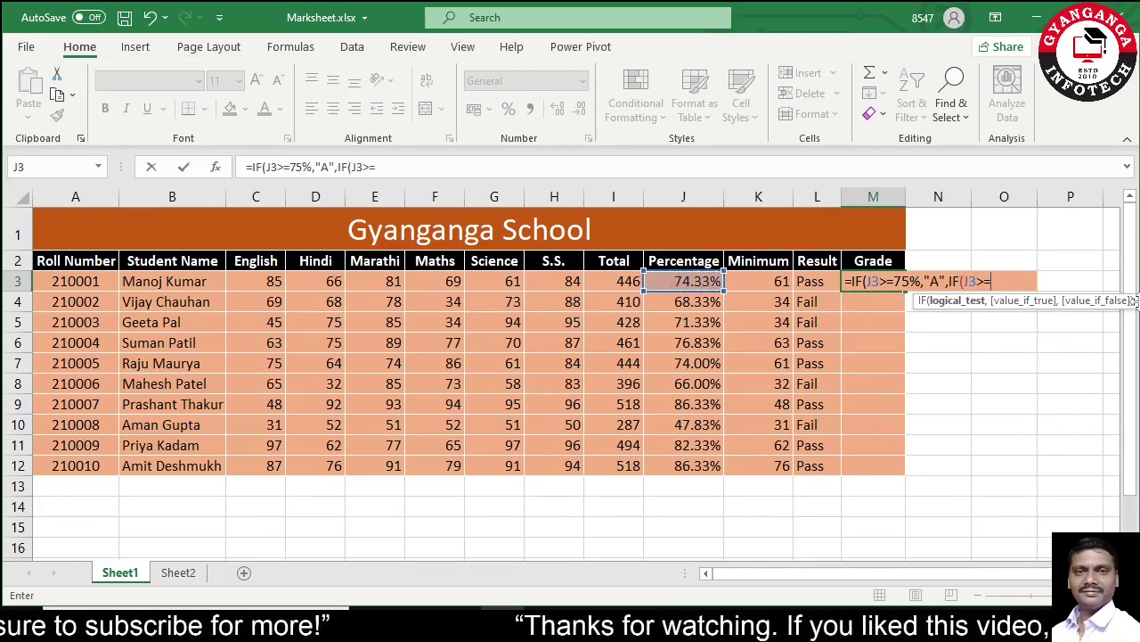
pyautogui.write('60%')
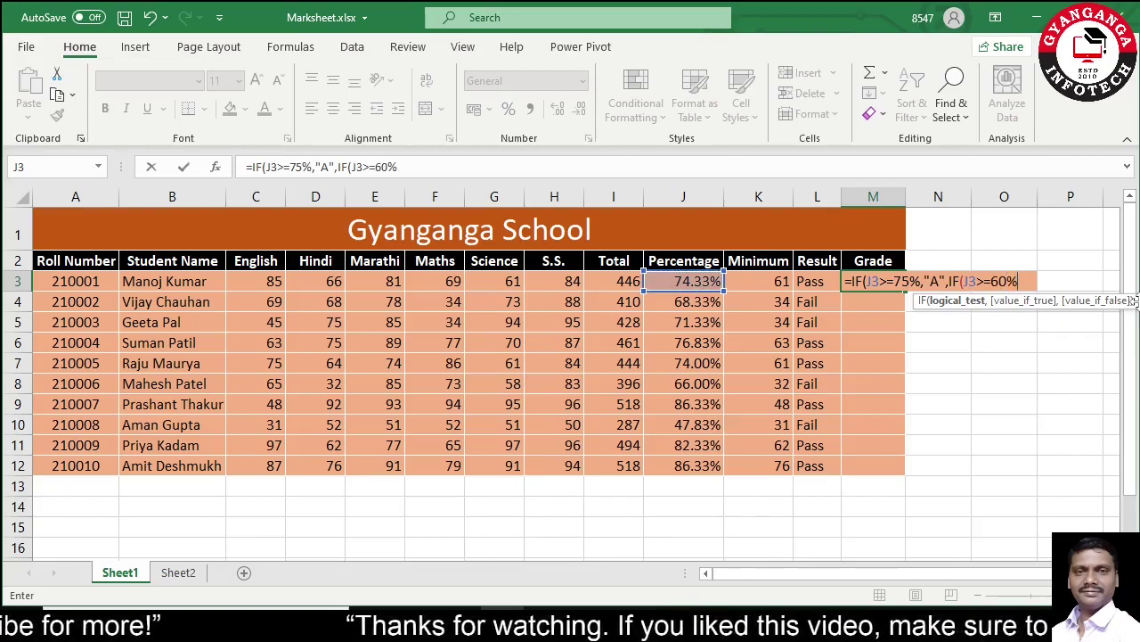
pyautogui.write(',"')
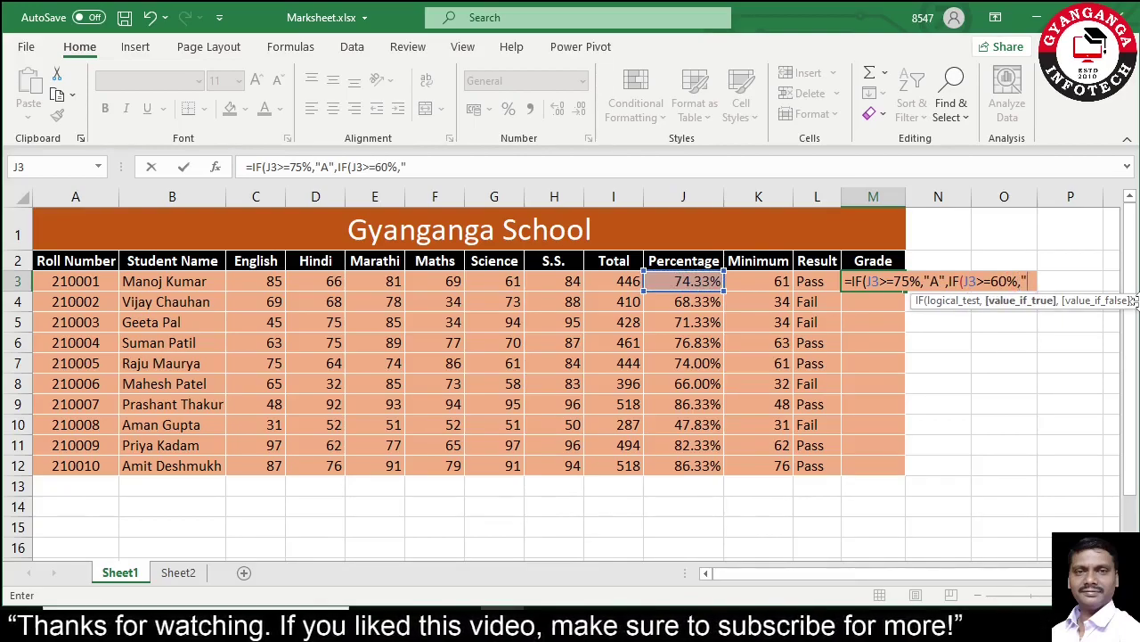
pyautogui.write('B"')
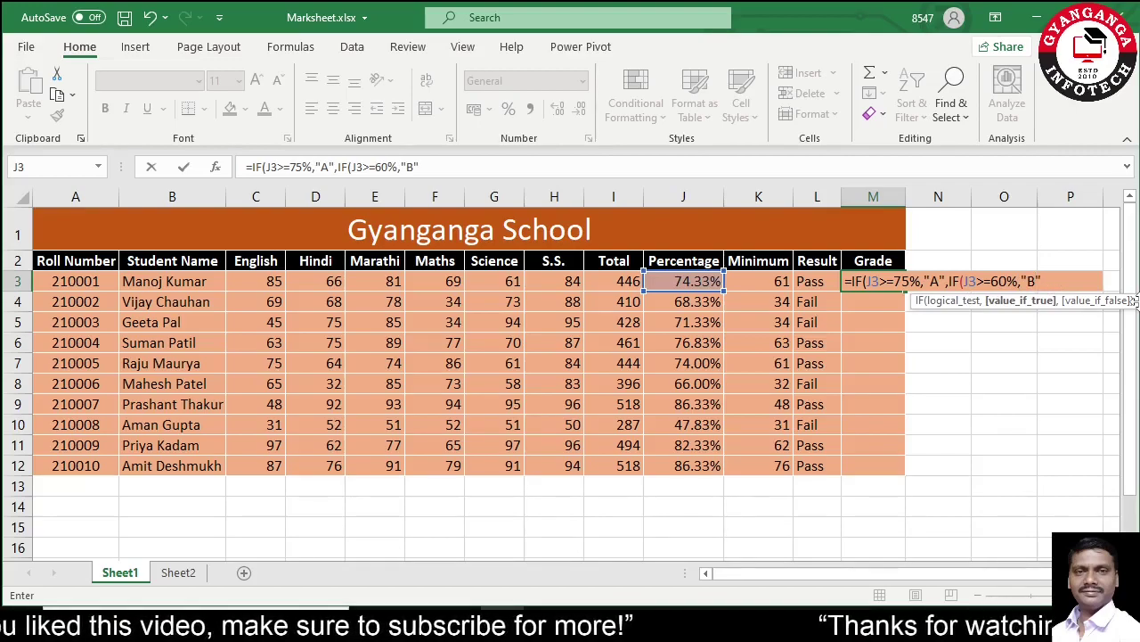
pyautogui.write(',')
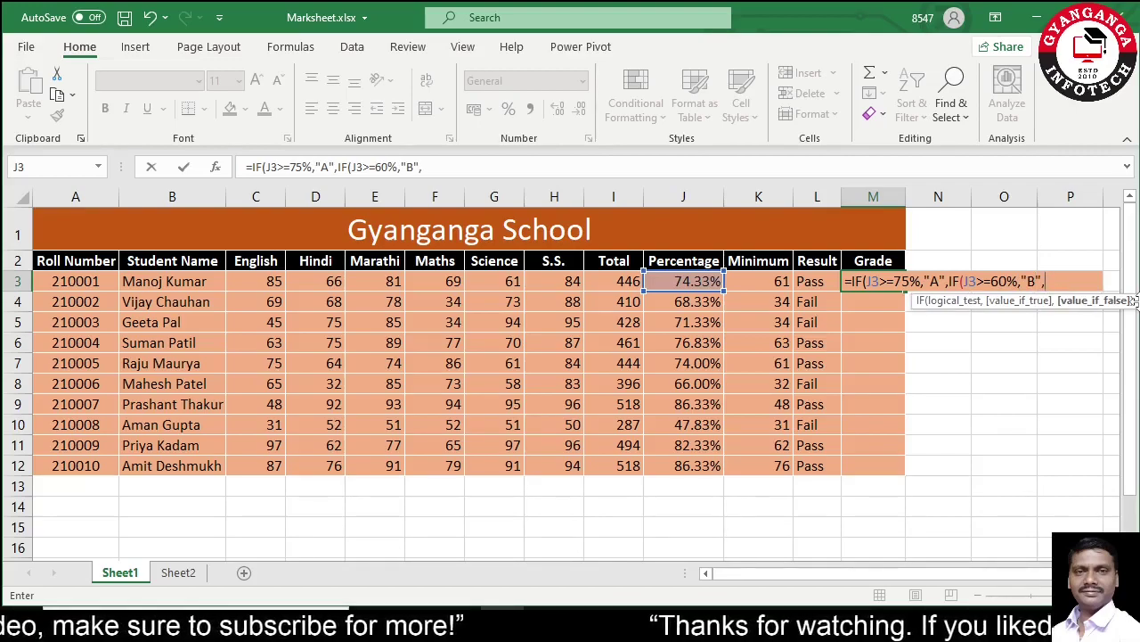
pyautogui.write('IF')
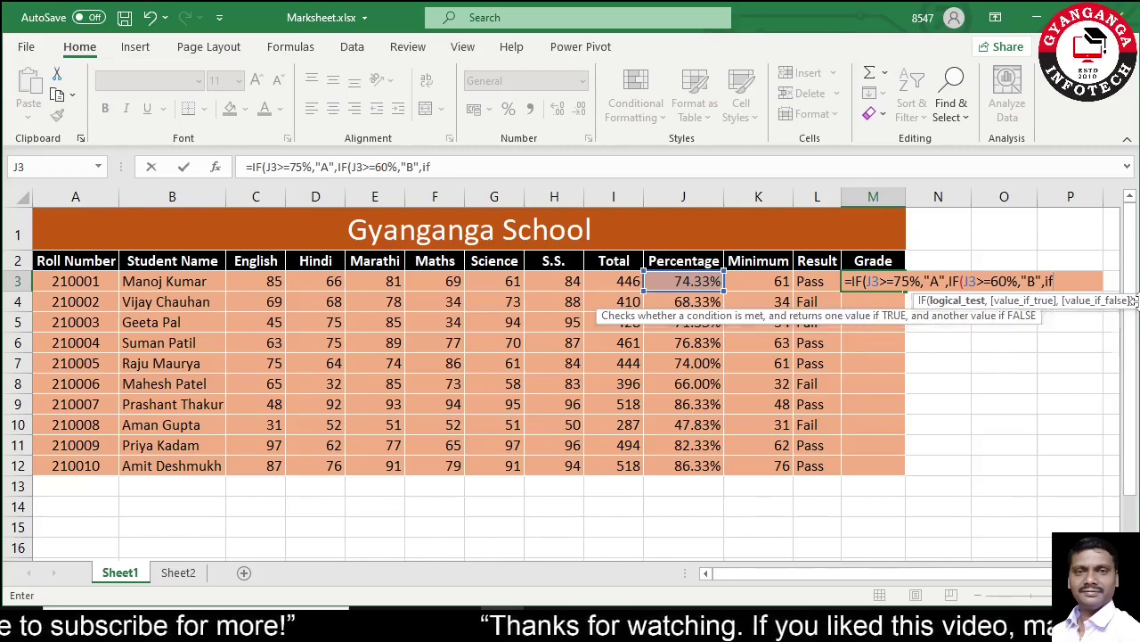
pyautogui.write('(')
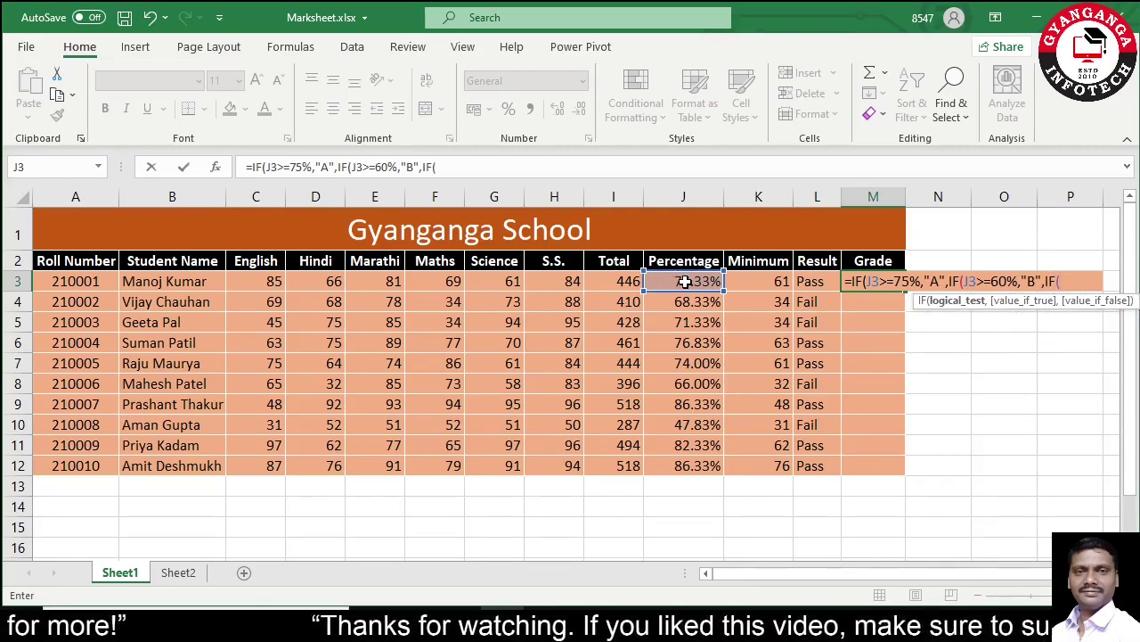
pyautogui.click(685, 282)
pyautogui.write('>=')
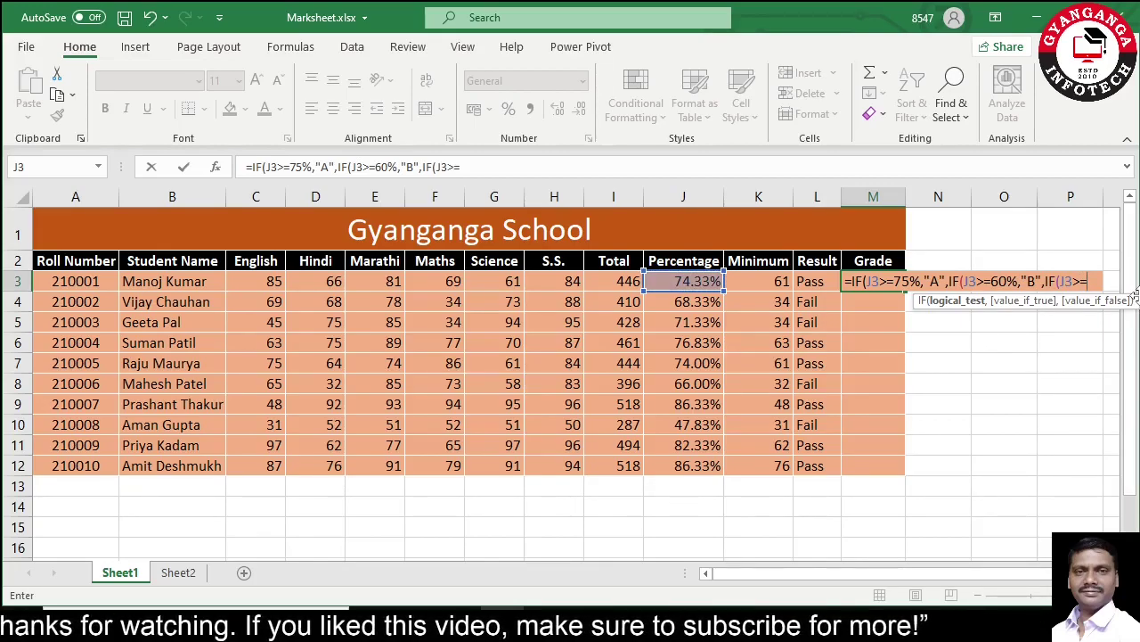
pyautogui.write('45')
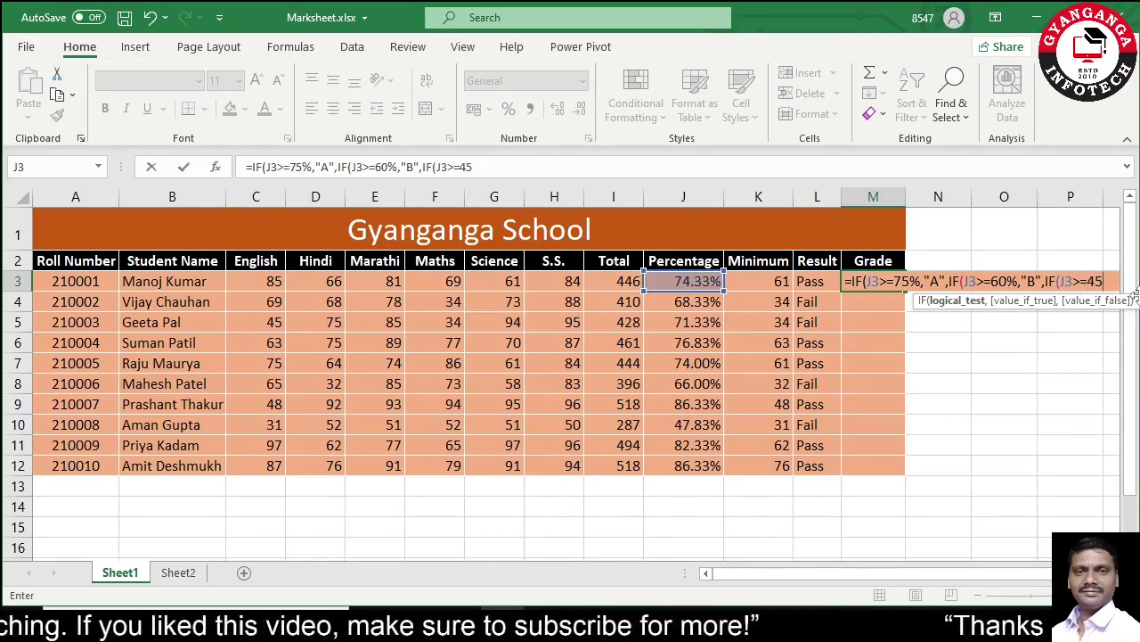
pyautogui.write('%')
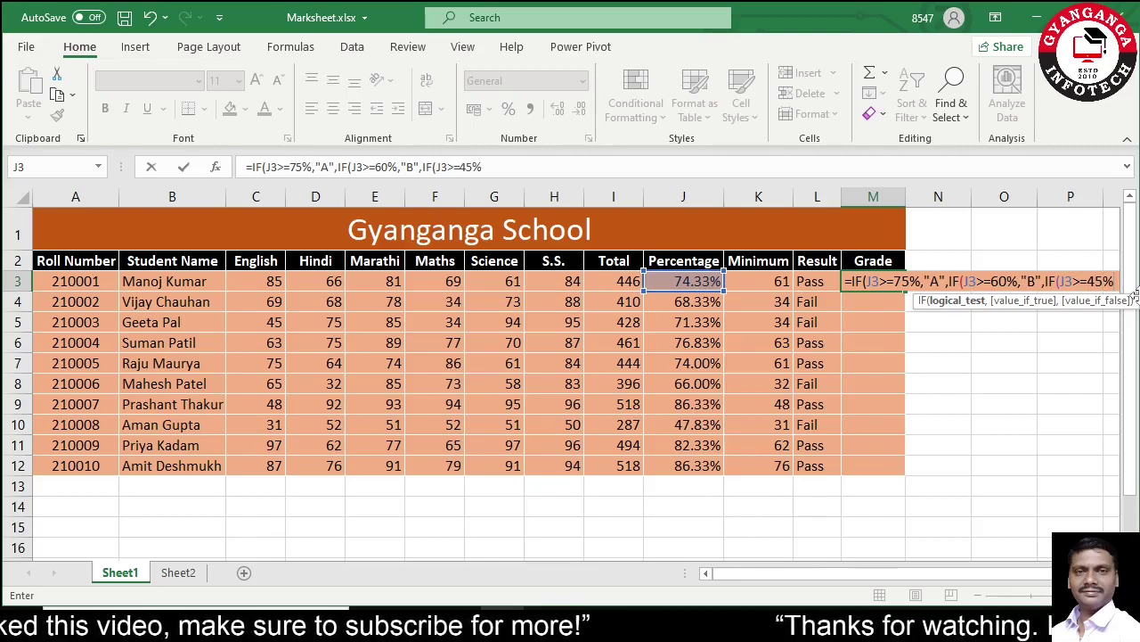
pyautogui.write(',')
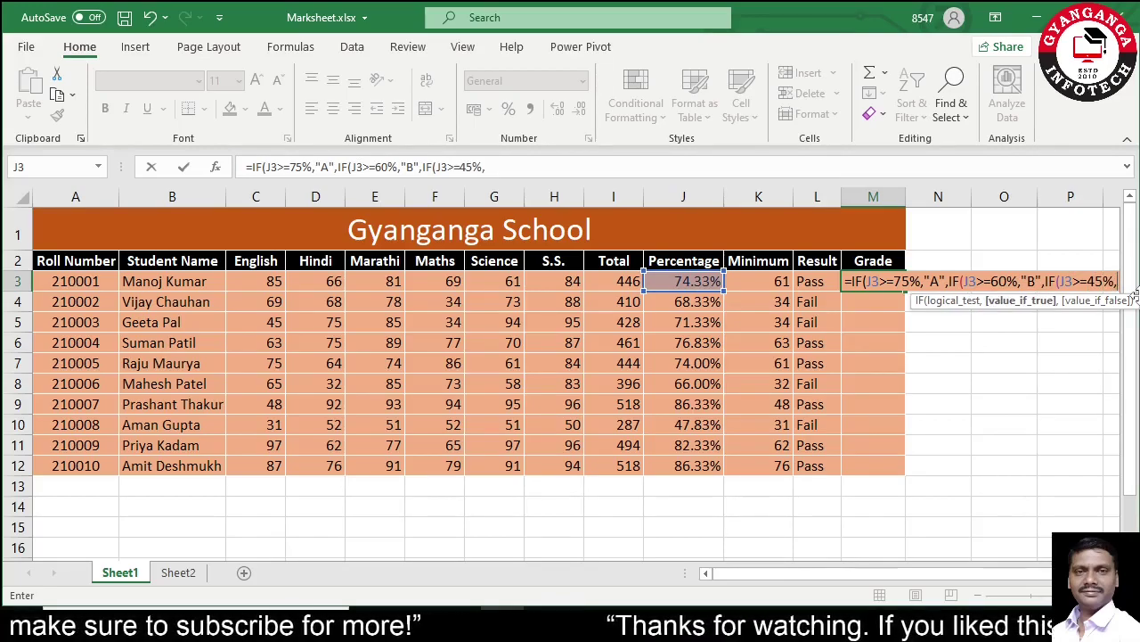
pyautogui.write('"')
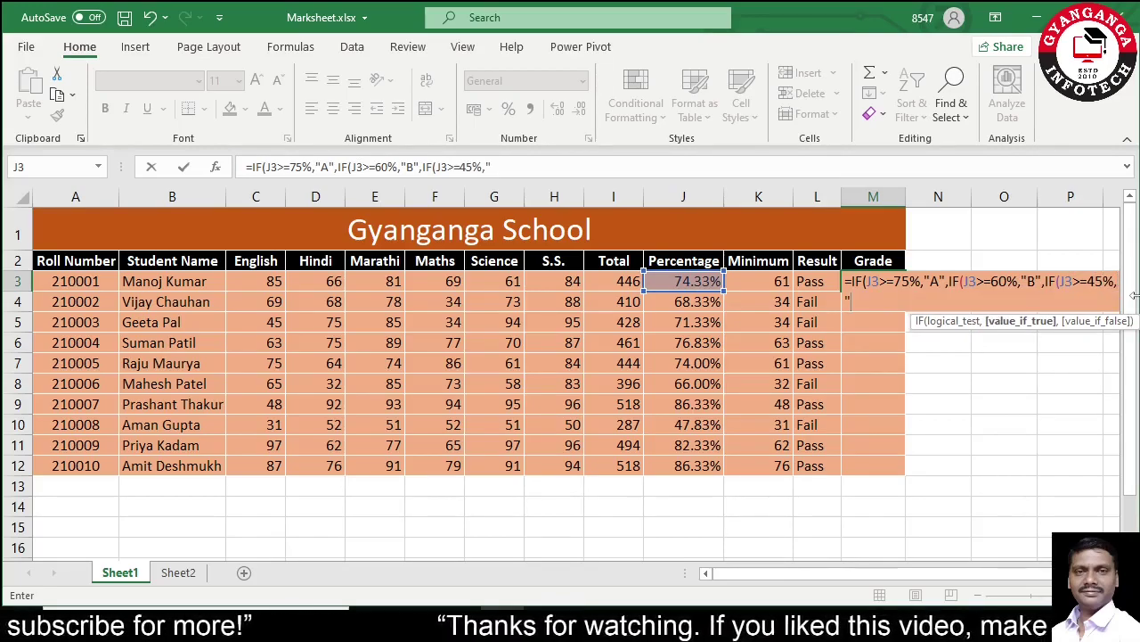
pyautogui.write('C",')
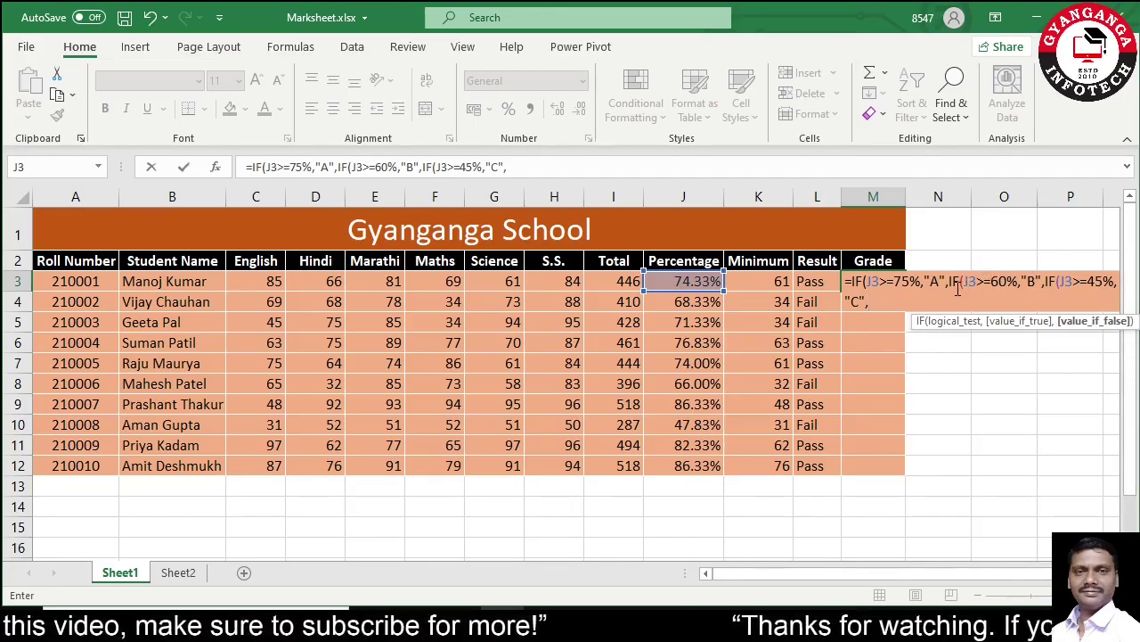
pyautogui.write('"')
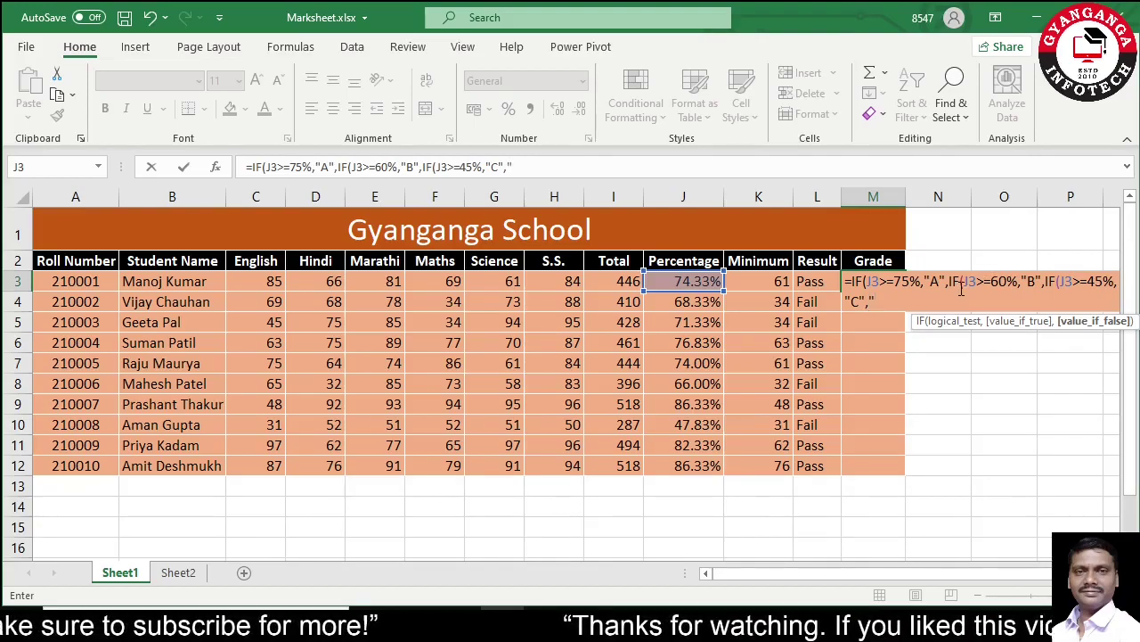
pyautogui.write('D"')
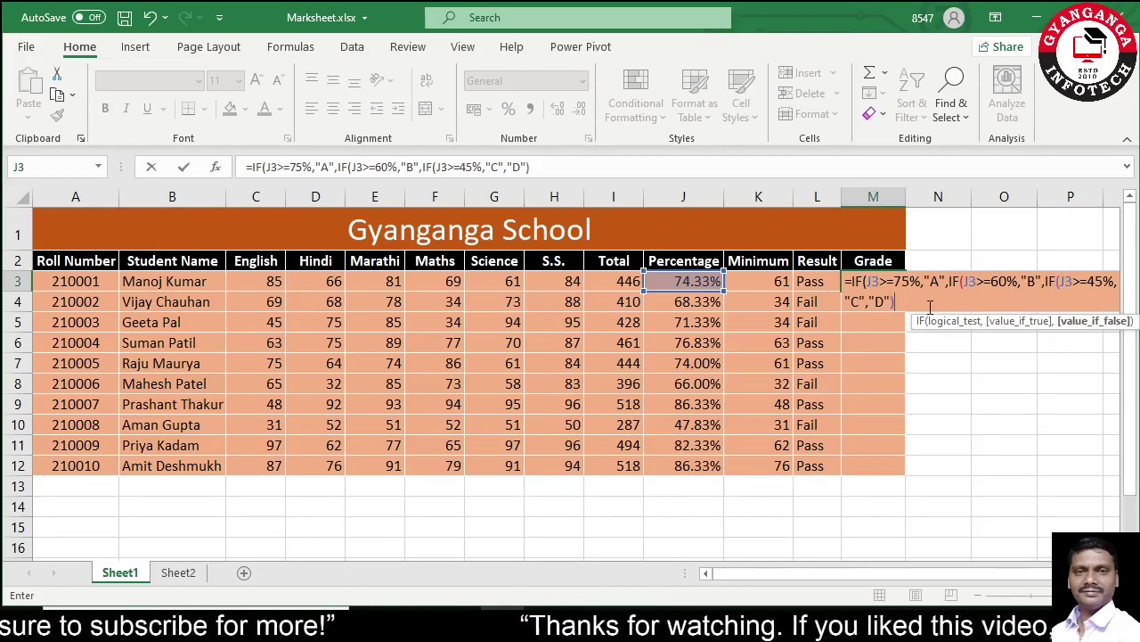
pyautogui.write('))')
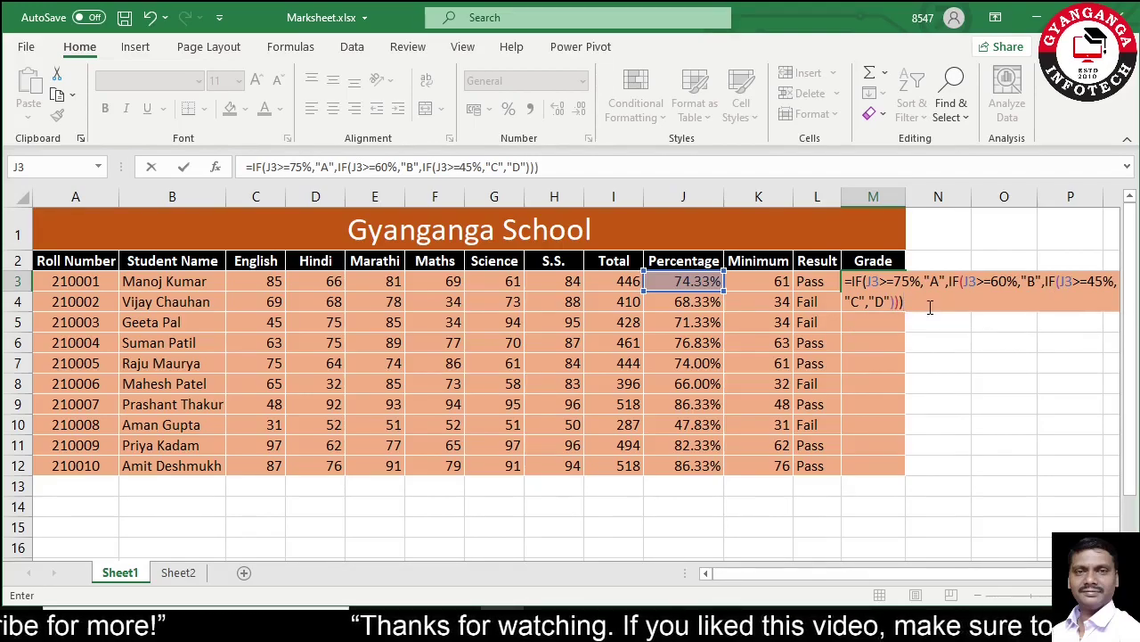
pyautogui.press('Return')
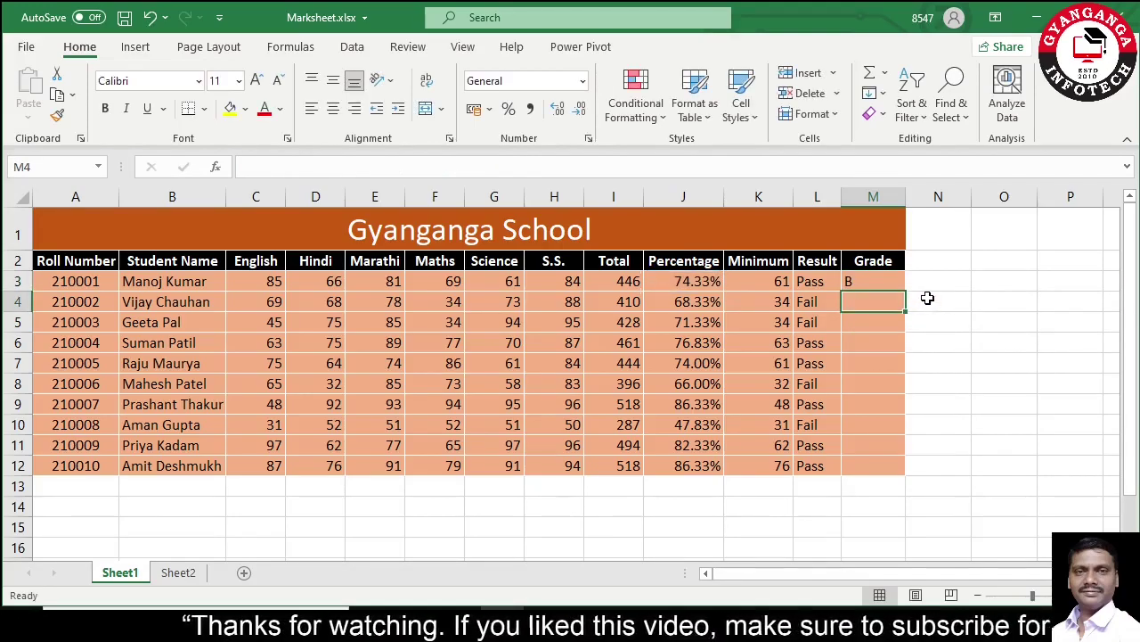
# - Copy M3's grade formula down to M12 and spot-check the copied grades
pyautogui.click(855, 281)
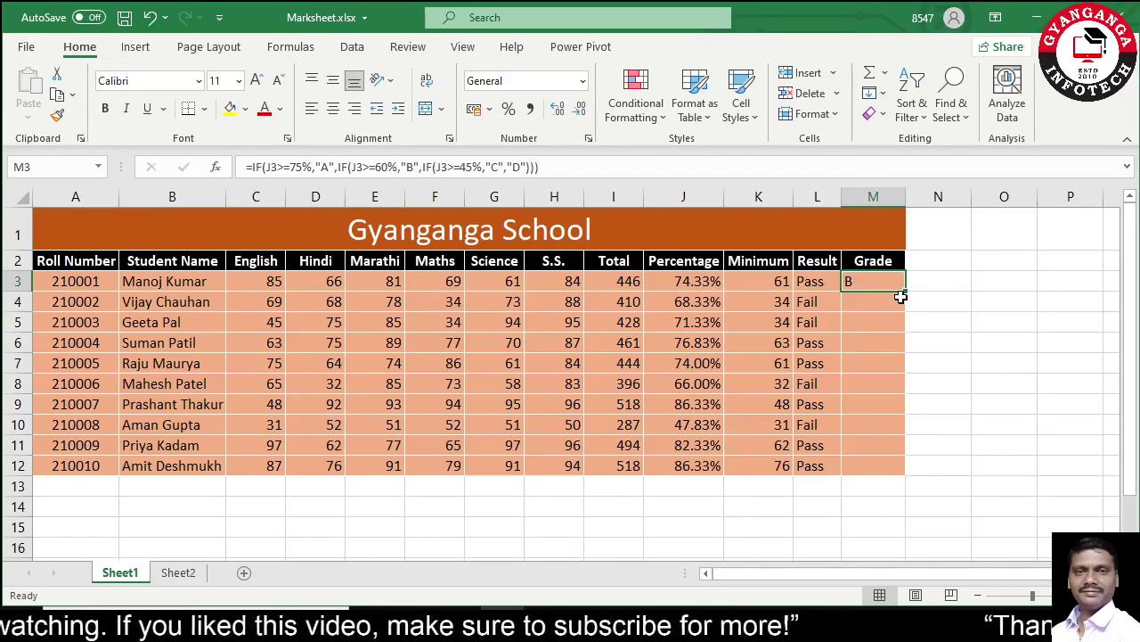
pyautogui.doubleClick(906, 289)
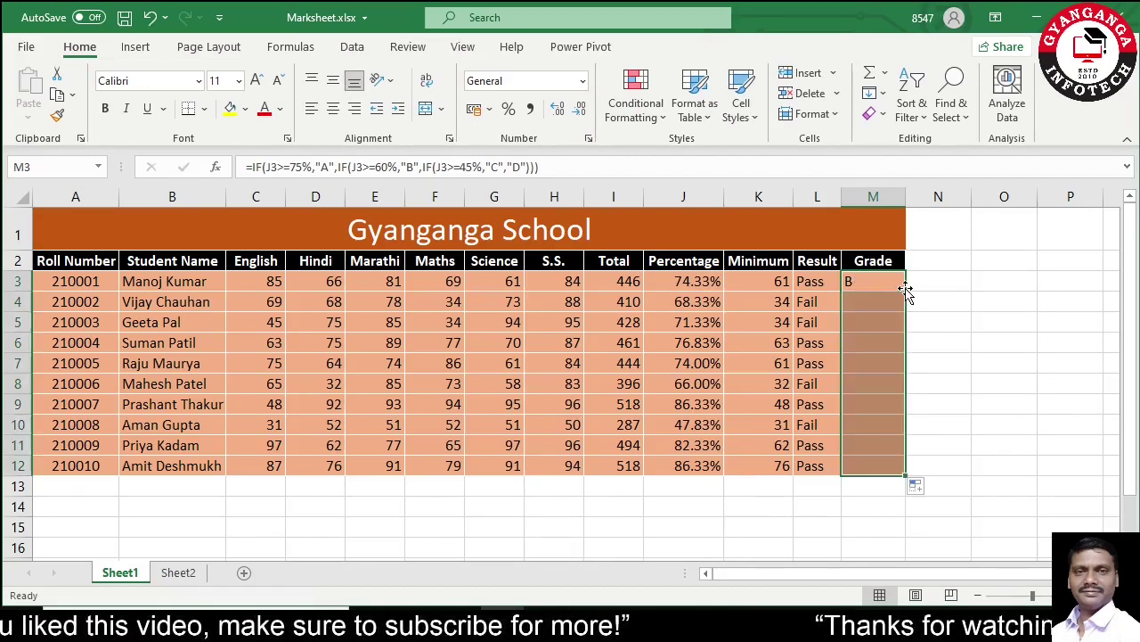
pyautogui.click(854, 302)
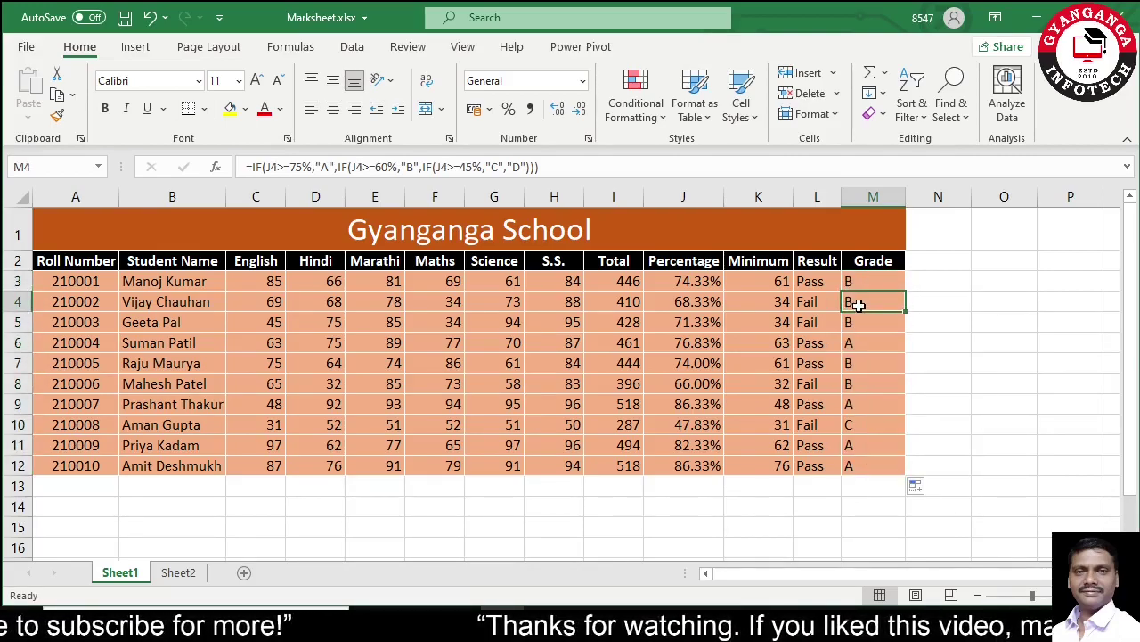
pyautogui.click(853, 337)
pyautogui.click(856, 363)
pyautogui.click(870, 419)
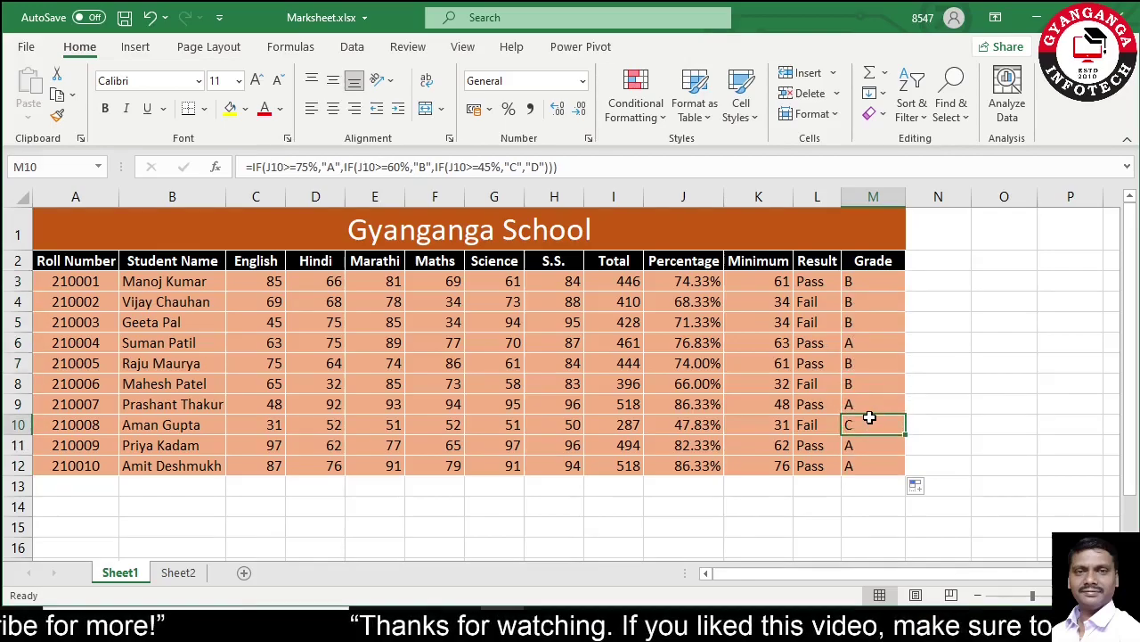
pyautogui.click(866, 370)
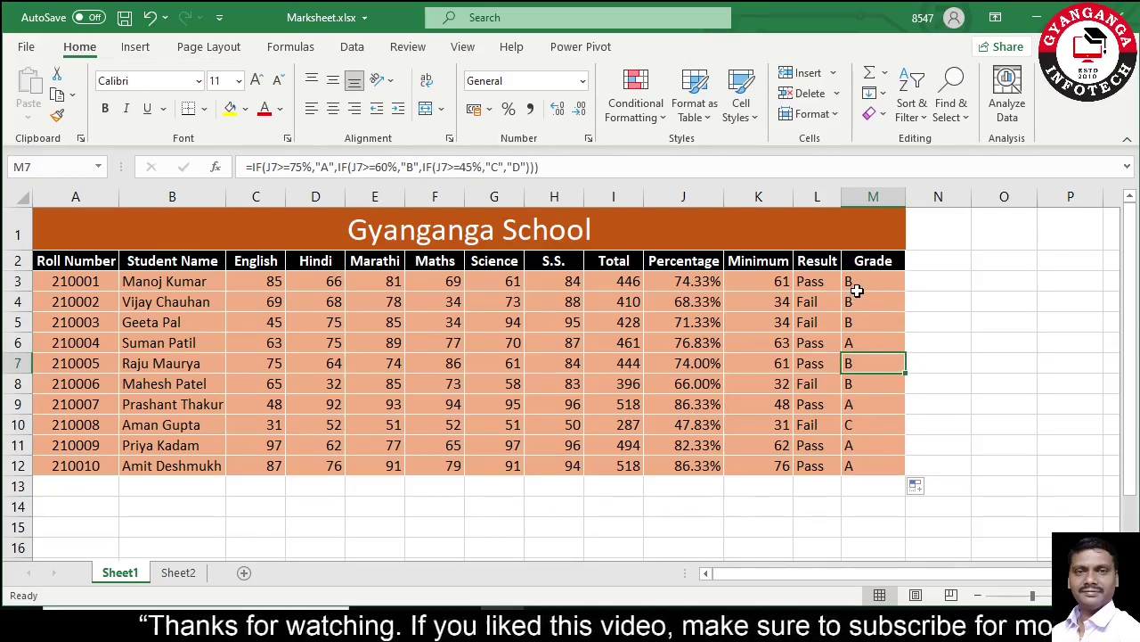
pyautogui.moveTo(853, 283); pyautogui.dragTo(862, 322)
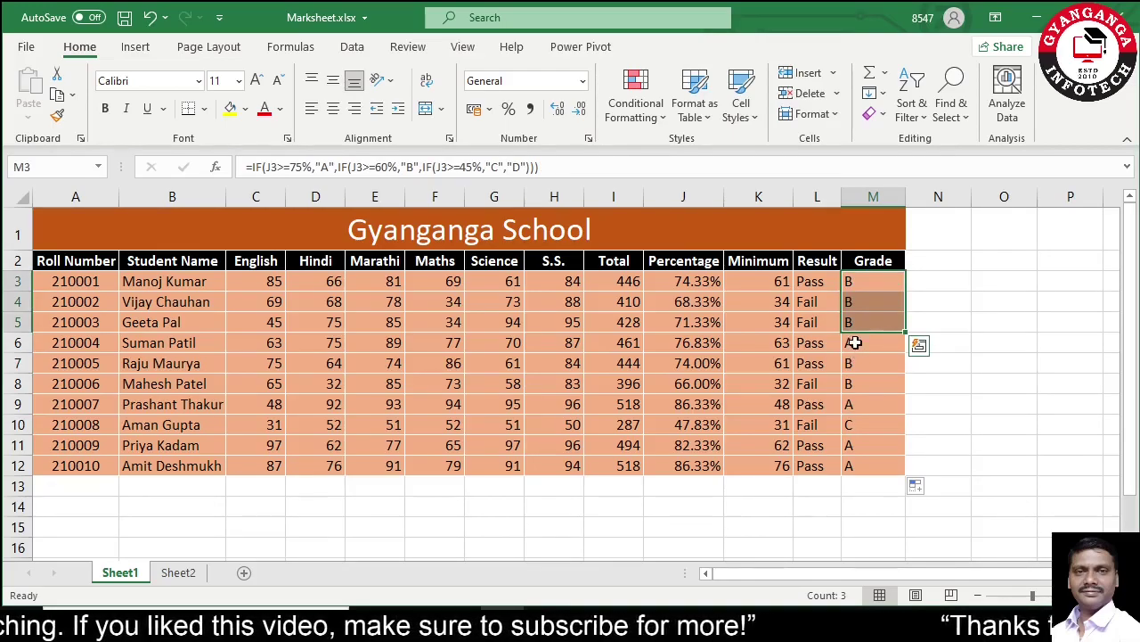
# - Select through the grades in M6 to M12, then view L3's IF formula
pyautogui.click(855, 341)
pyautogui.moveTo(855, 363); pyautogui.dragTo(855, 383)
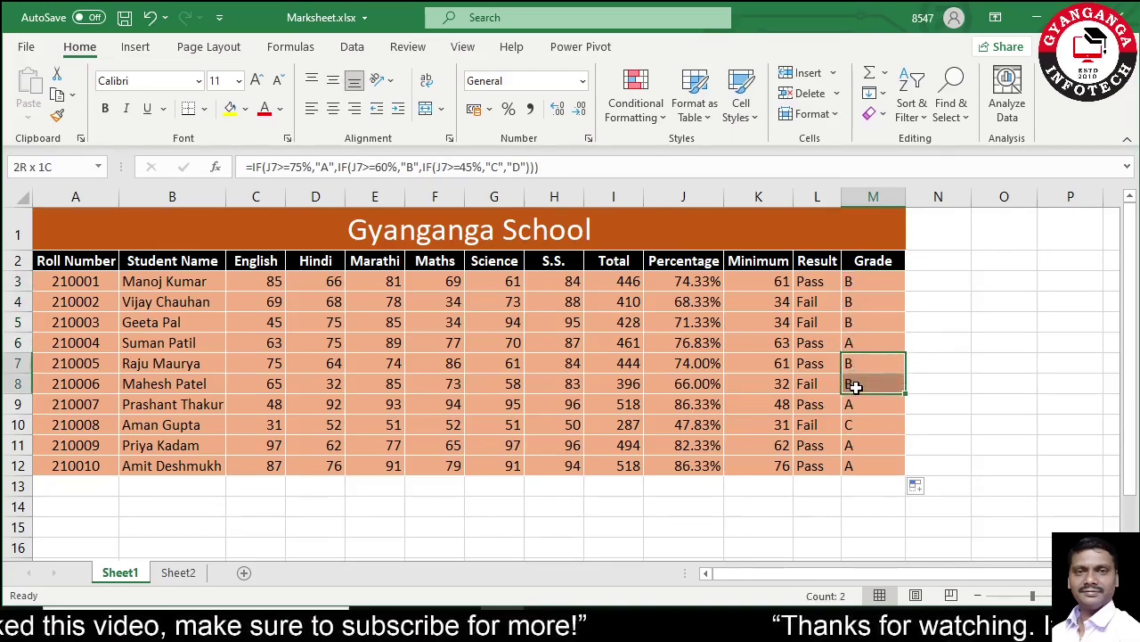
pyautogui.click(853, 405)
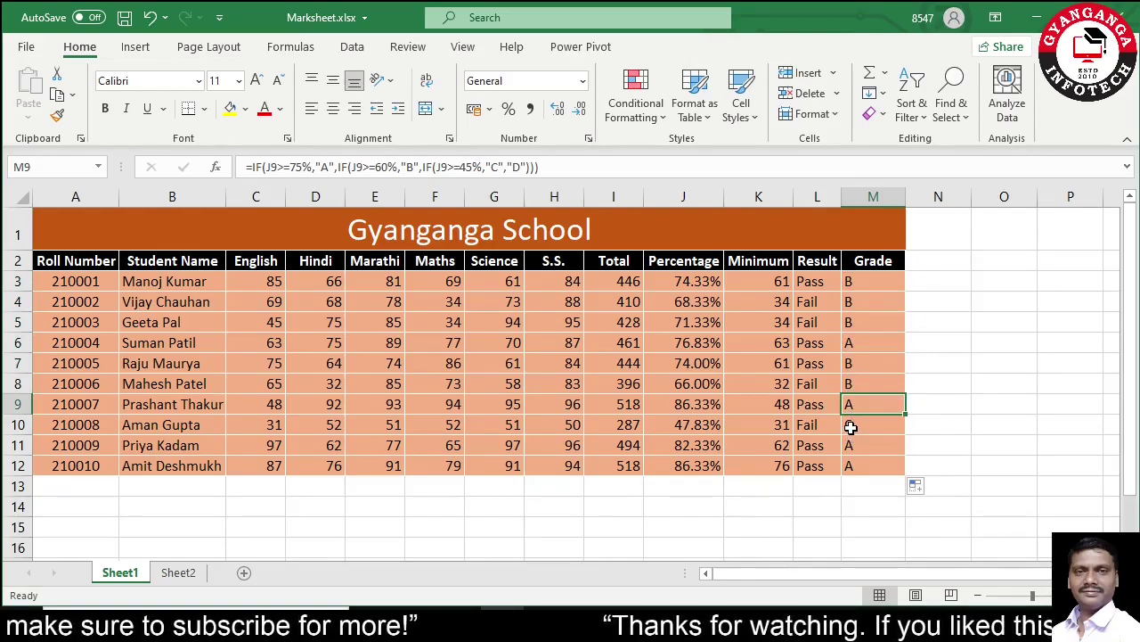
pyautogui.click(855, 426)
pyautogui.moveTo(864, 446); pyautogui.dragTo(861, 466)
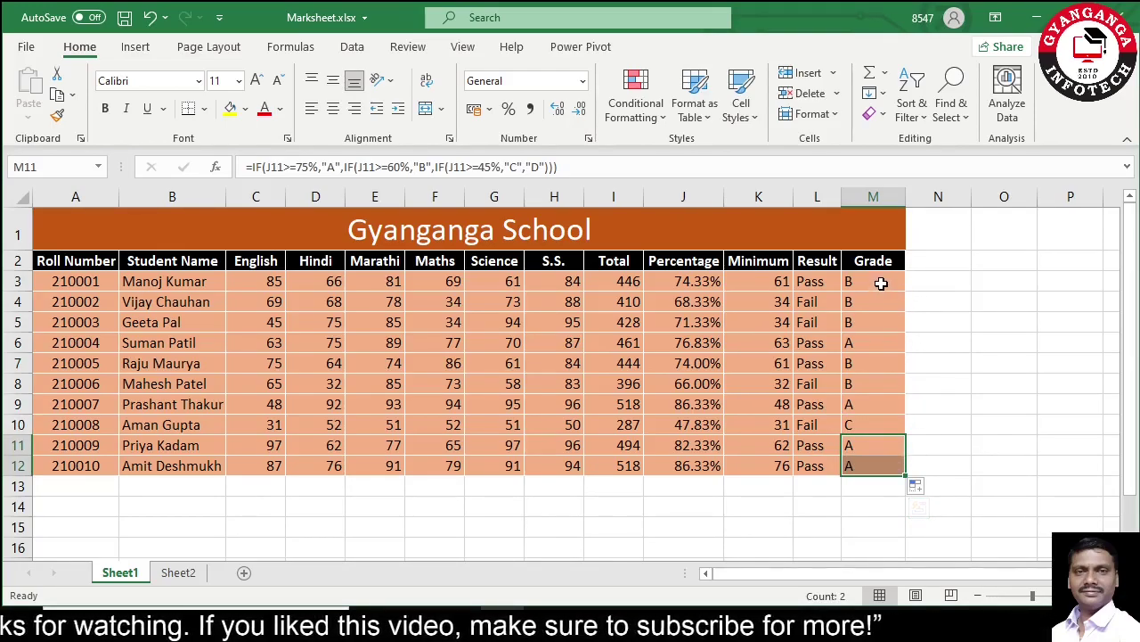
pyautogui.click(880, 287)
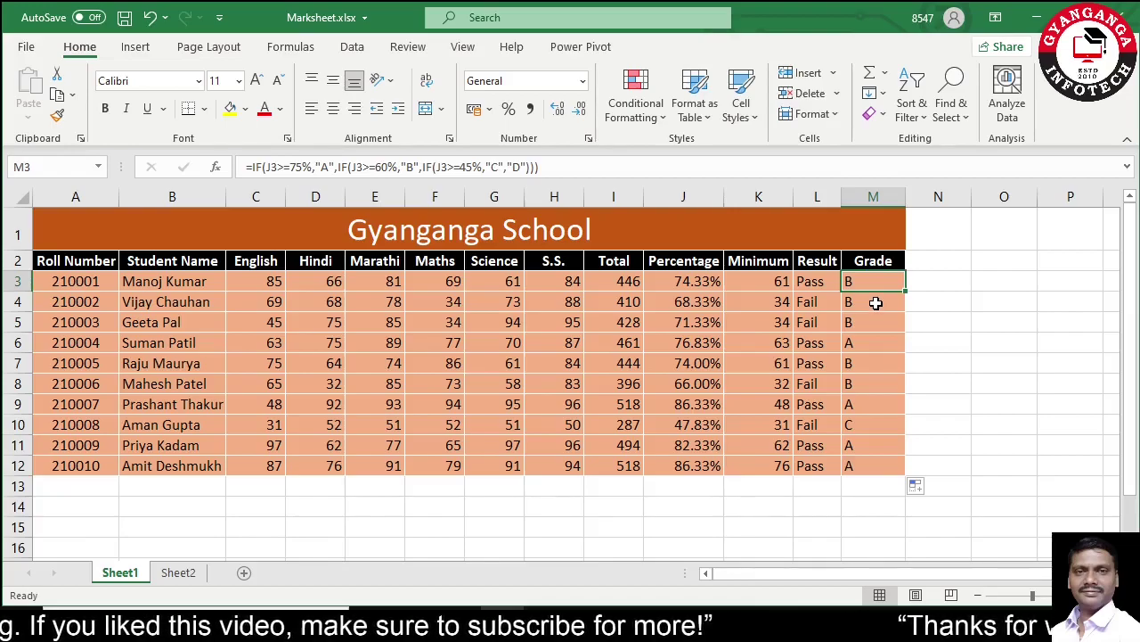
pyautogui.doubleClick(815, 281)
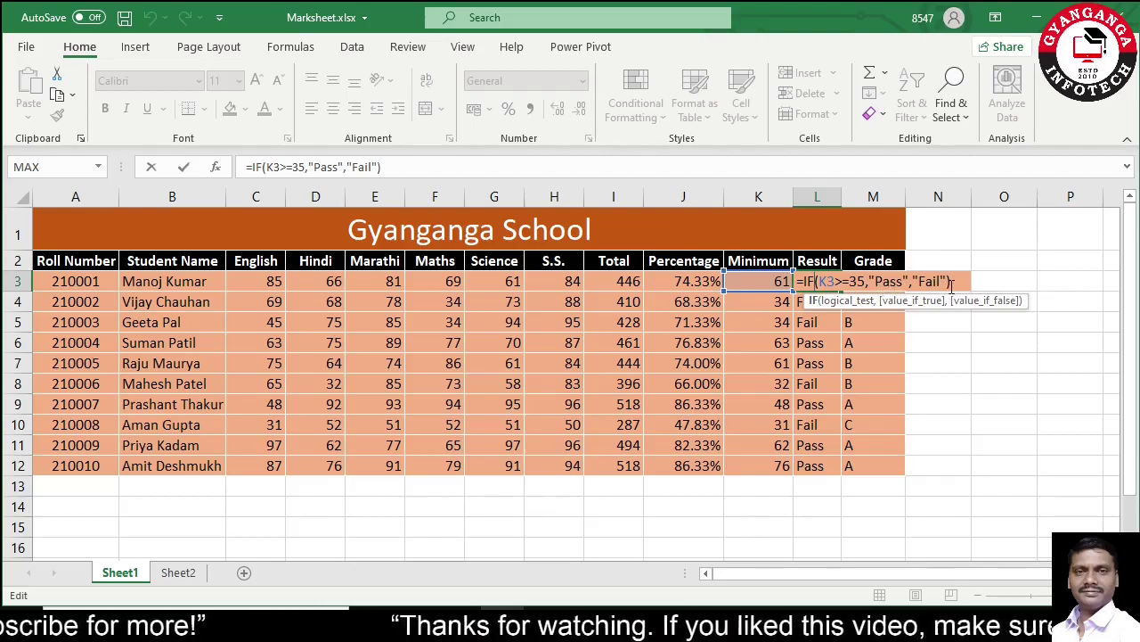
pyautogui.press('Escape')
pyautogui.doubleClick(883, 282)
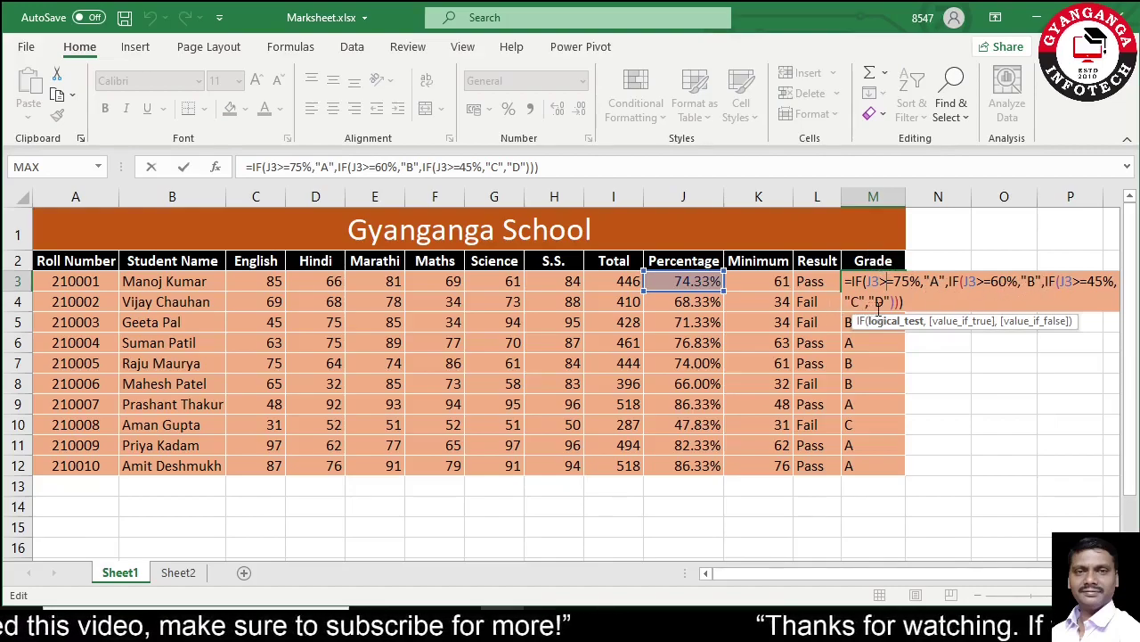
pyautogui.hotkey('ctrl', 'Return')
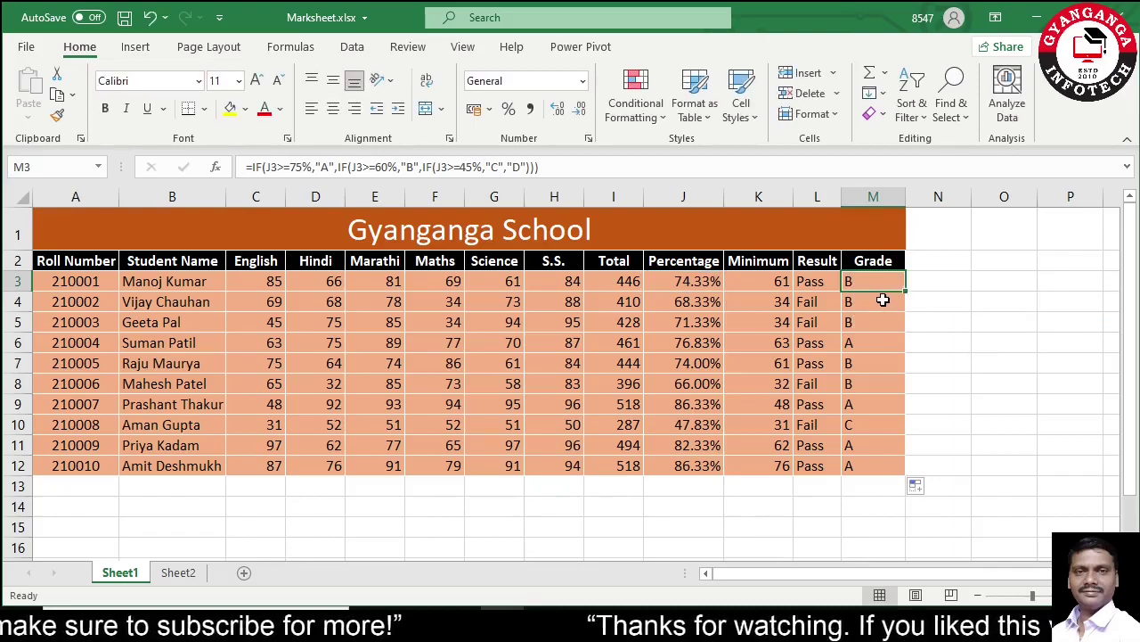